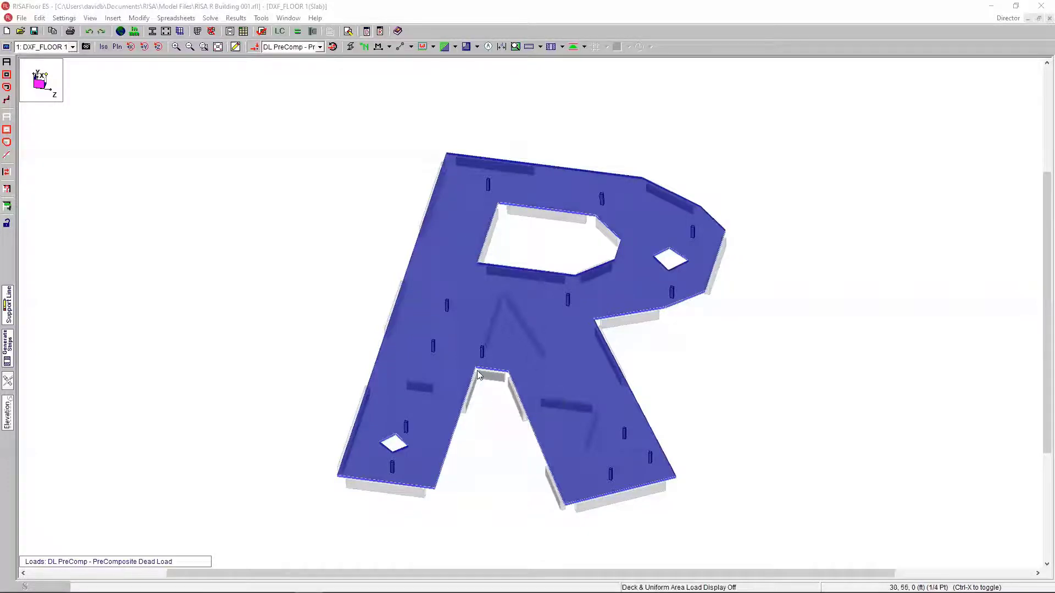
Orbit the 3D slab view until the R-shaped slab stands upright and faces front.
mouse_move(477, 371)
shift+middle_down()
mouse_move(497, 382)
mouse_move(493, 370)
shift+middle_up()
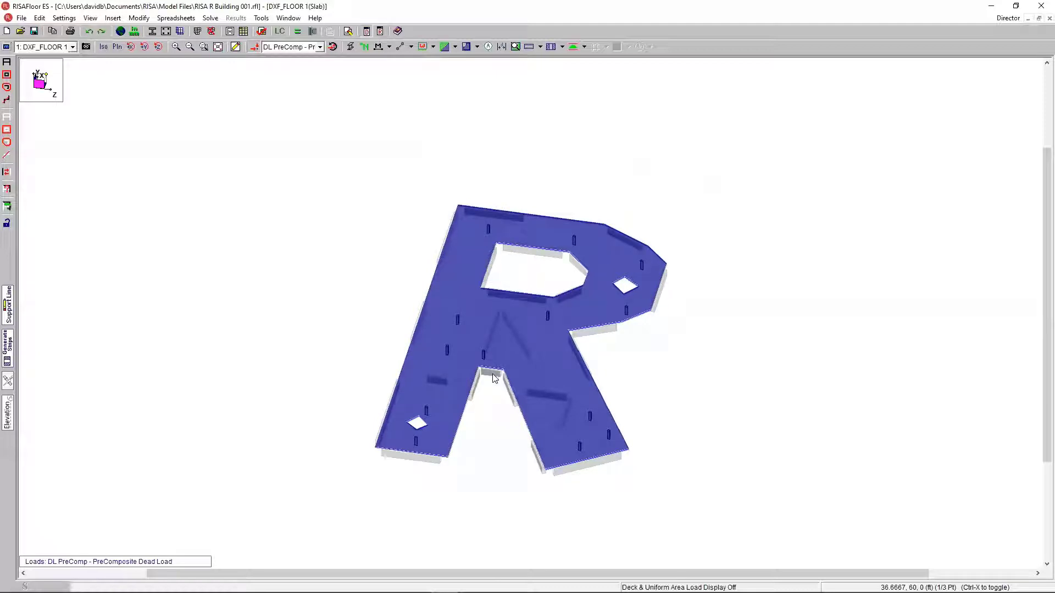
shift+middle_drag(494, 378, 492, 379)
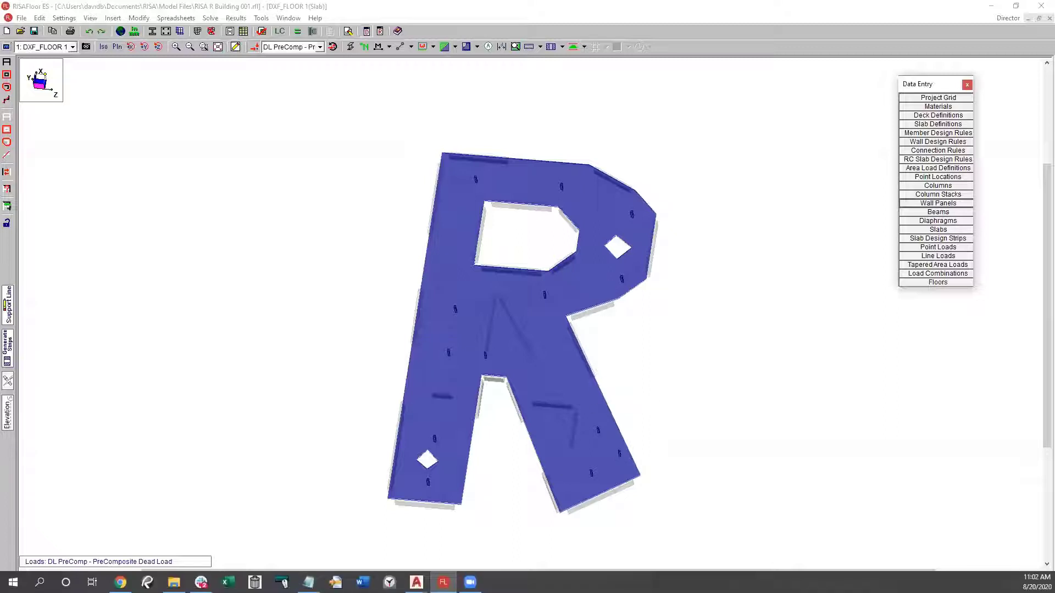
Switch to the AutoCAD R Building plans drawing and centre the R floor plan in view.
click(416, 582)
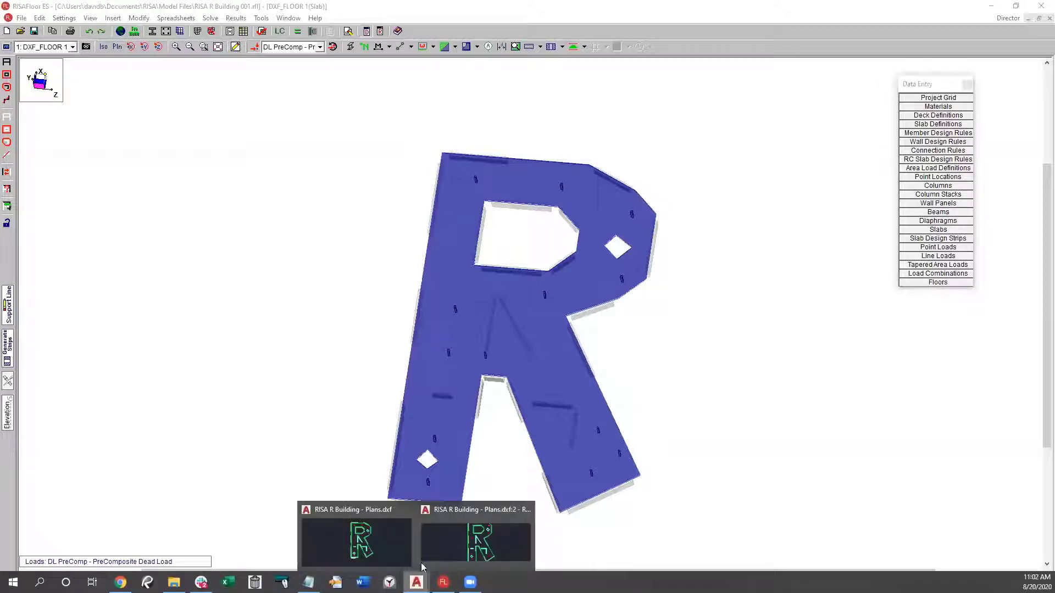
click(377, 554)
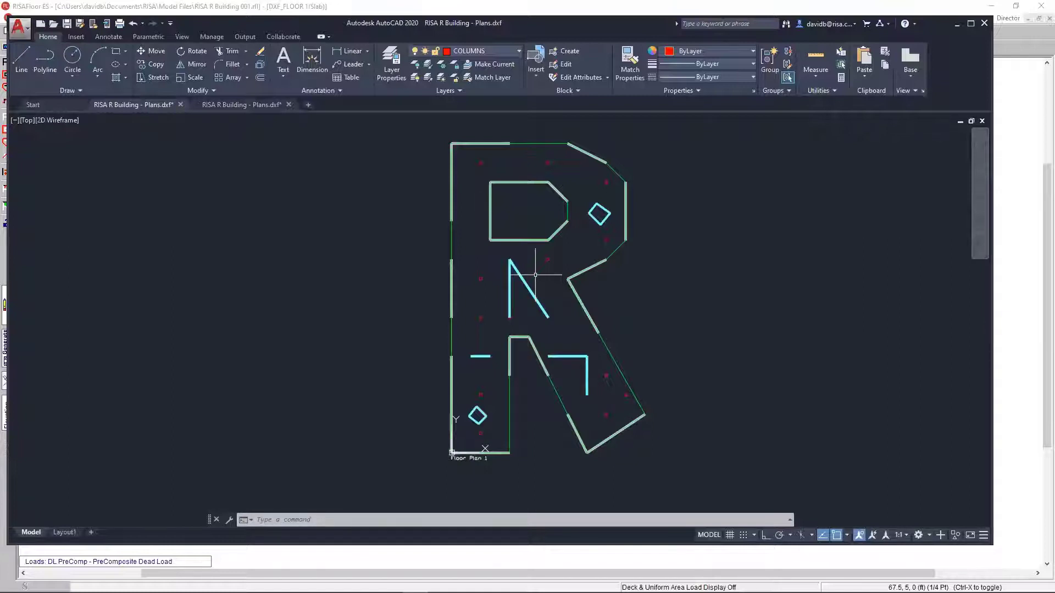
middle_drag(608, 263, 561, 278)
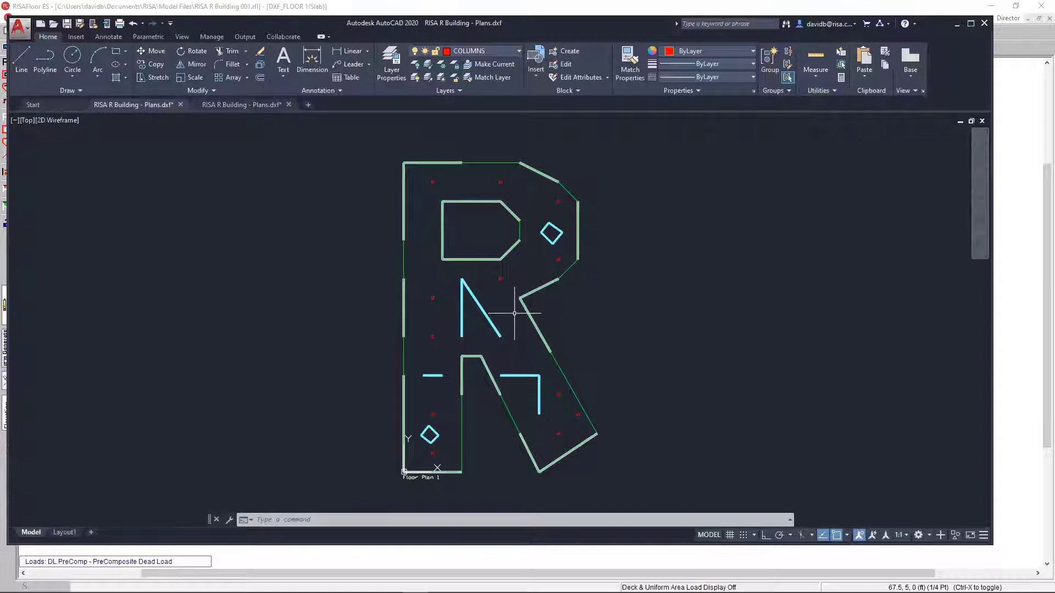
middle_drag(513, 334, 503, 324)
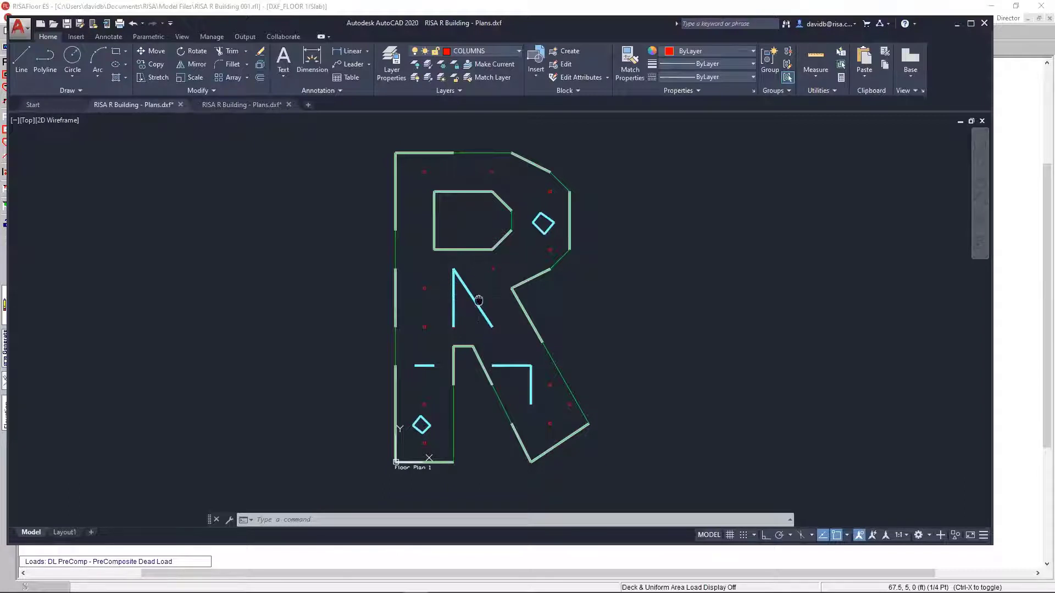
Zoom and pan the R plan, then inspect the left vertical wall line.
scroll(480, 299, up, 6)
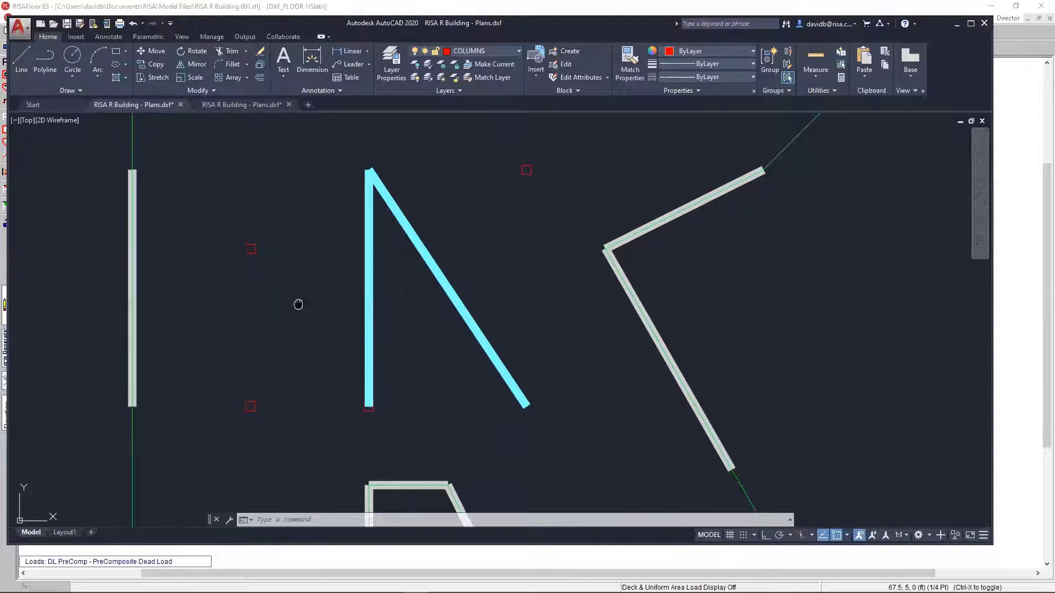
scroll(300, 313, down, 2)
middle_drag(283, 288, 272, 302)
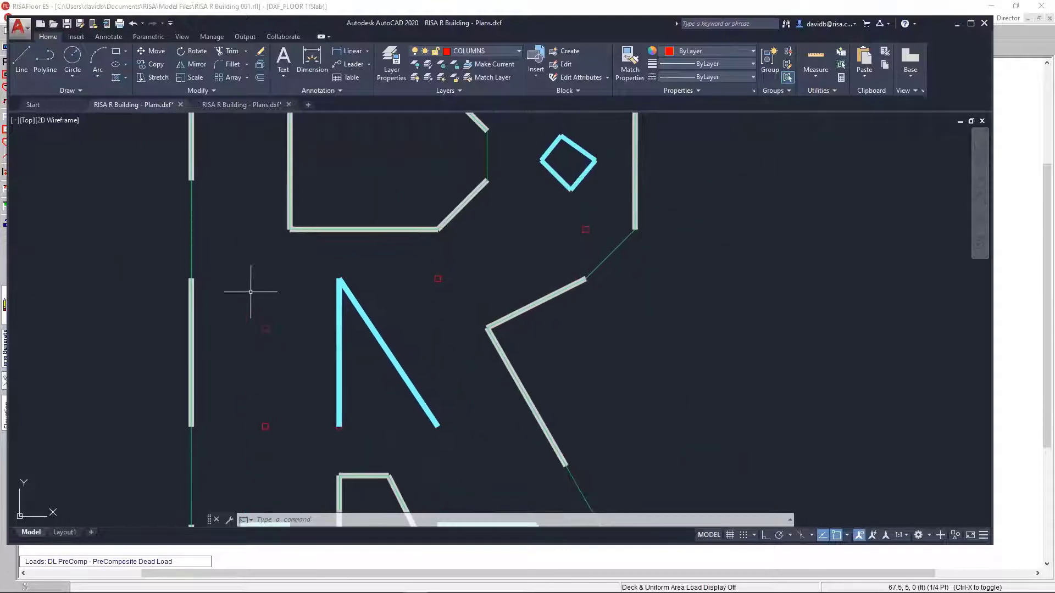
click(191, 294)
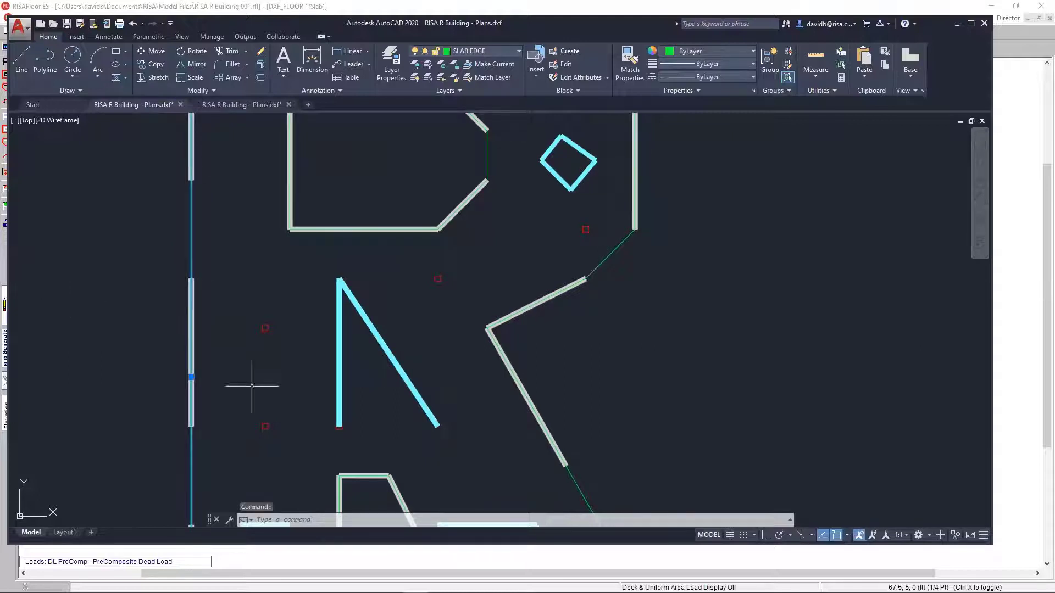
key(Escape)
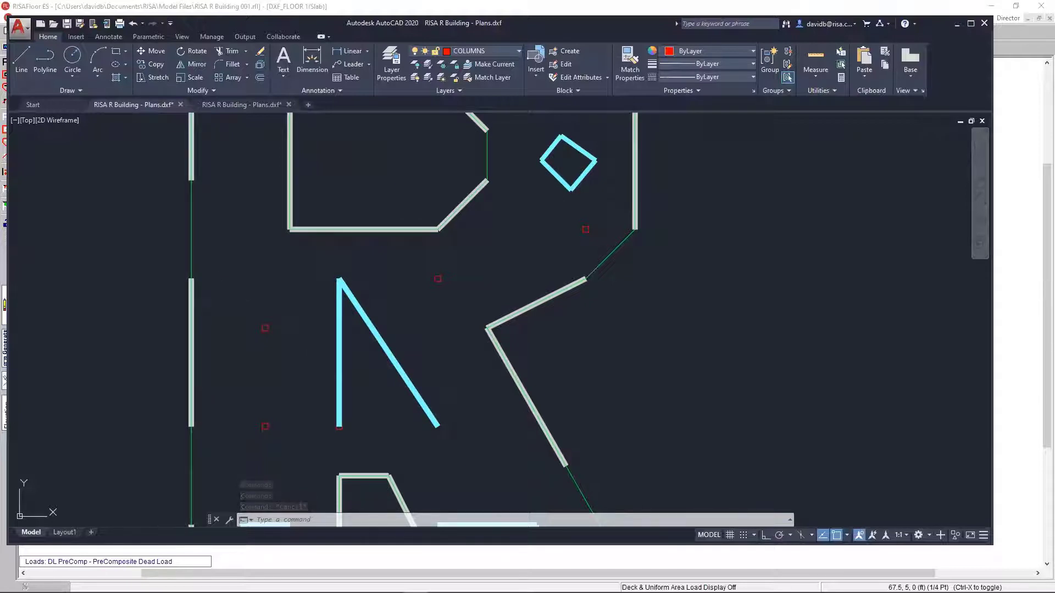
Open the Properties panel and check the diagonal interior wall polyline's INTERIOR ELEMENTS layer.
key(ctrl+1)
drag(88, 213, 42, 208)
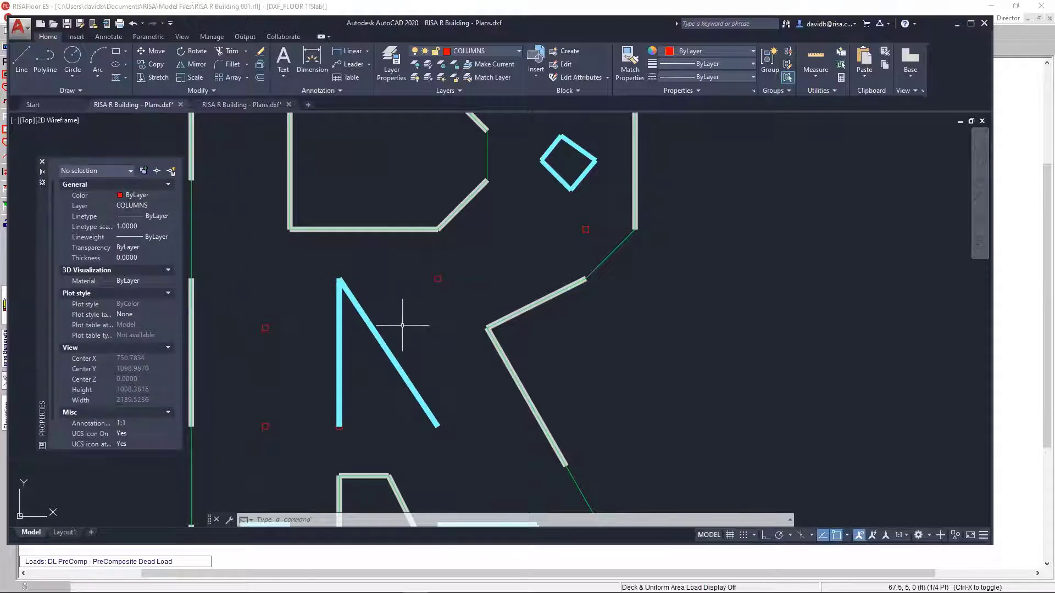
click(378, 336)
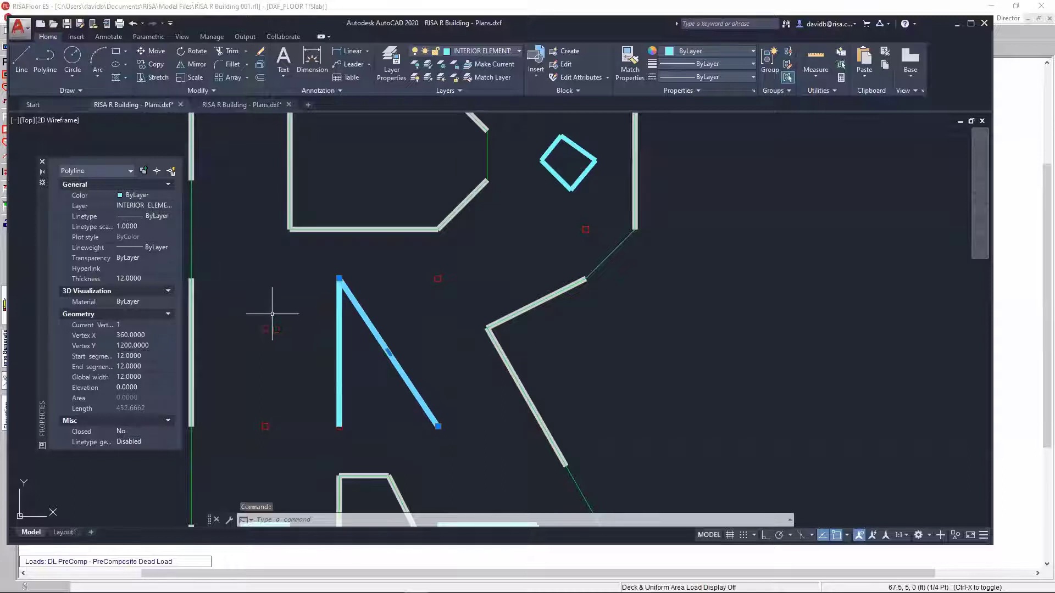
scroll(272, 314, down, 2)
middle_drag(272, 314, 270, 344)
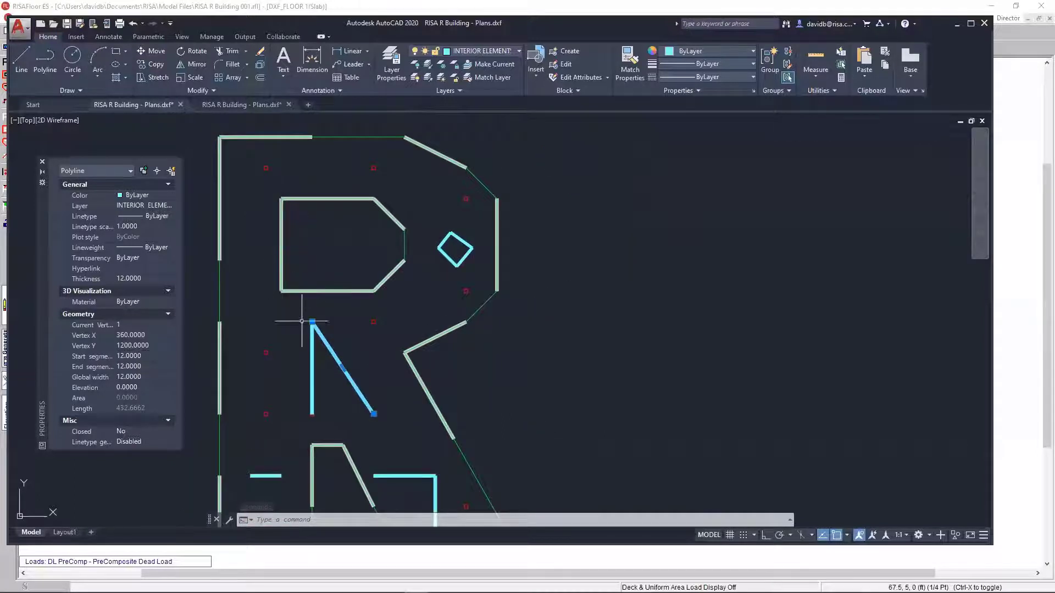
mouse_move(322, 341)
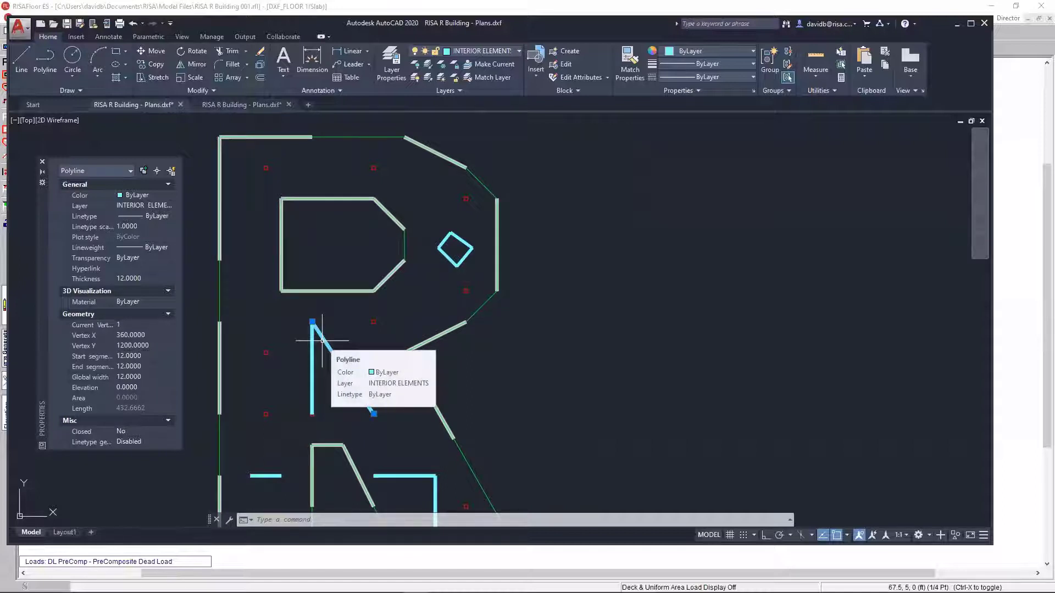
key(Escape)
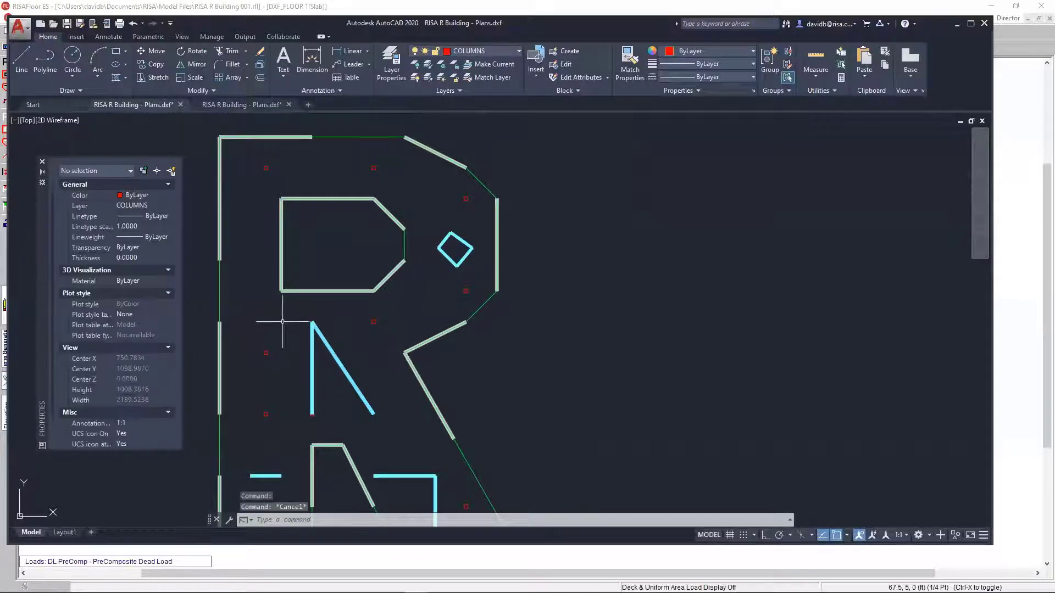
middle_drag(282, 321, 291, 325)
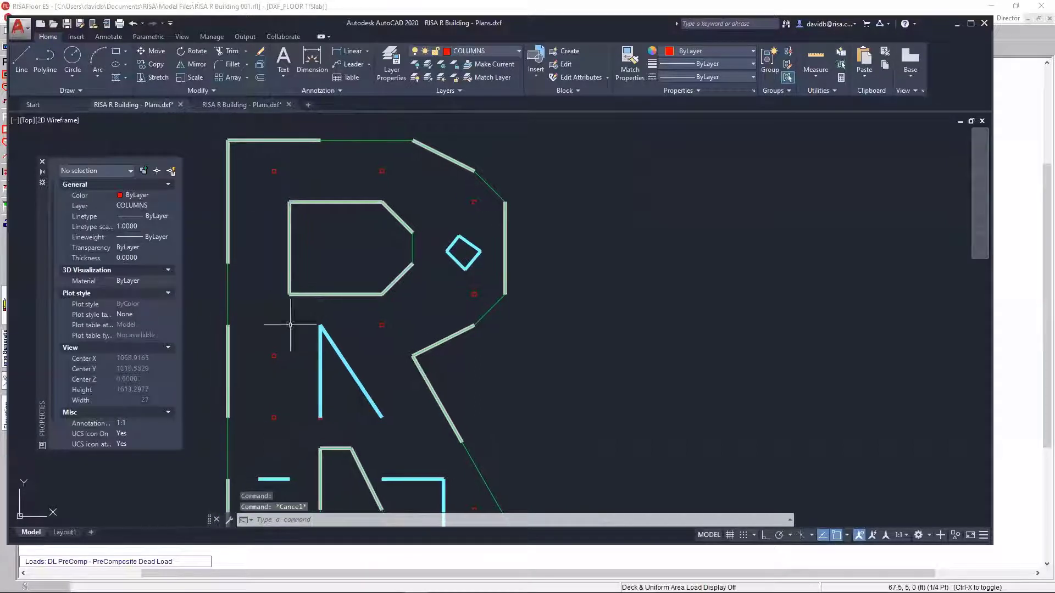
click(227, 304)
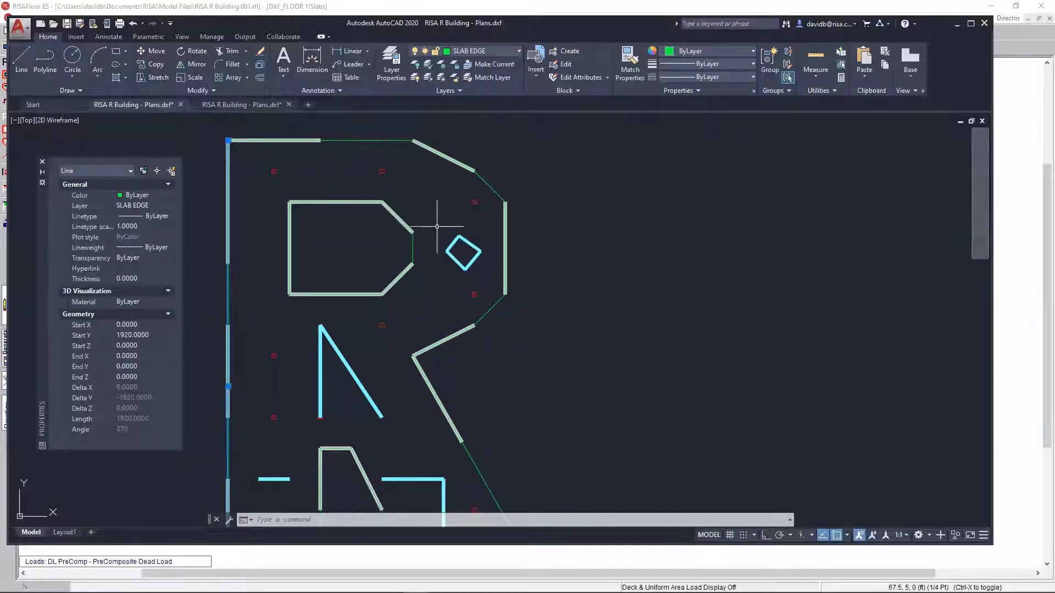
key(Escape)
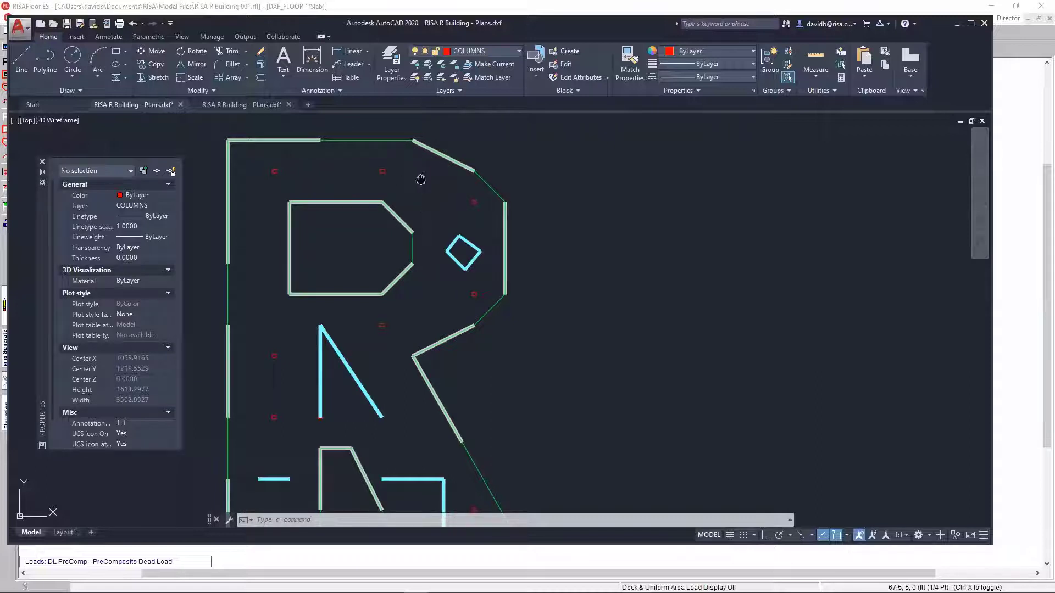
middle_drag(419, 177, 417, 175)
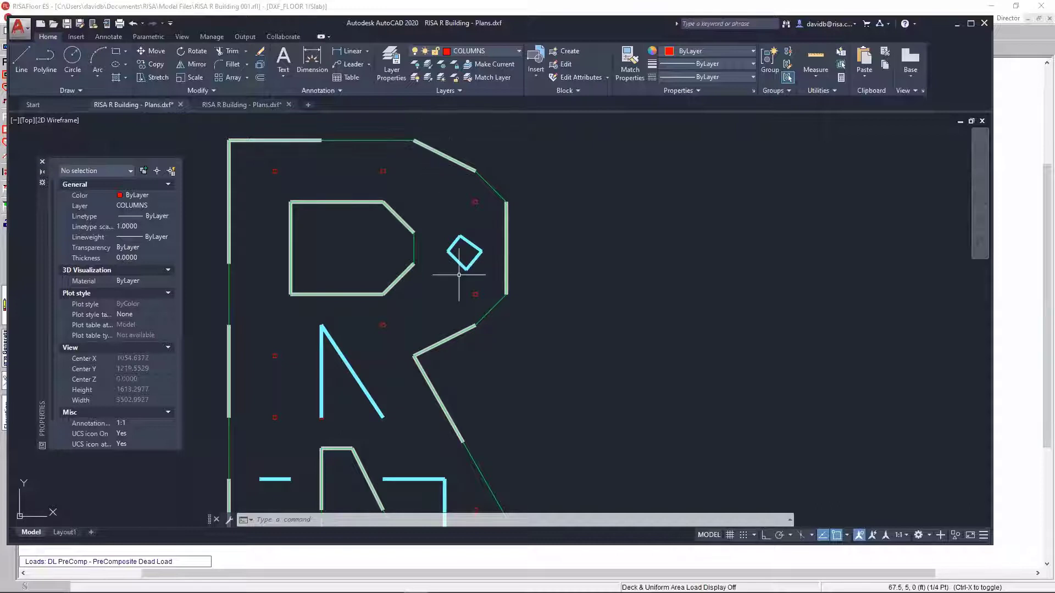
scroll(459, 273, down, 2)
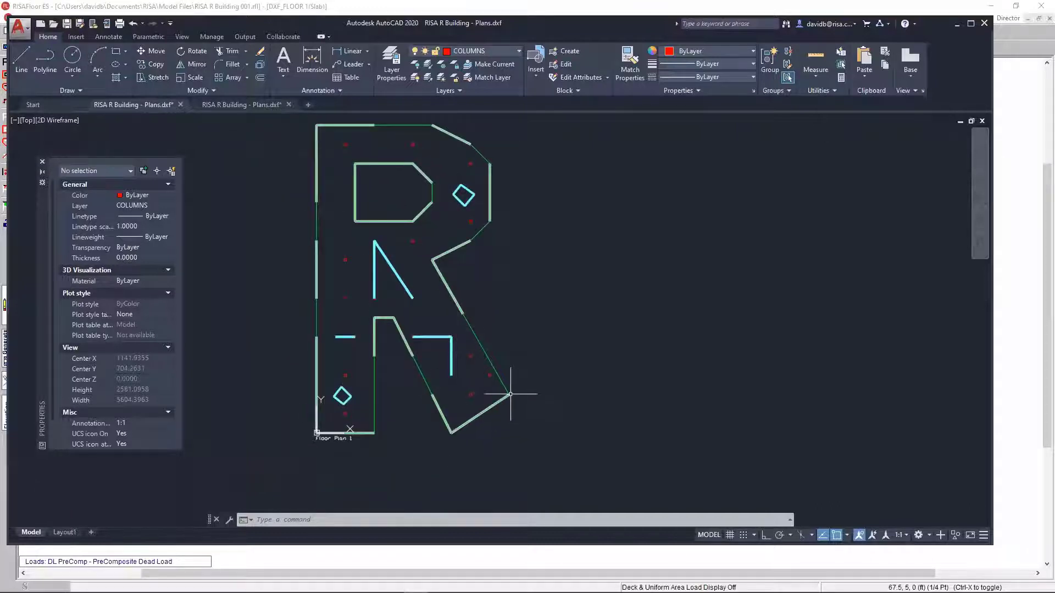
scroll(532, 401, up, 8)
scroll(349, 372, up, 8)
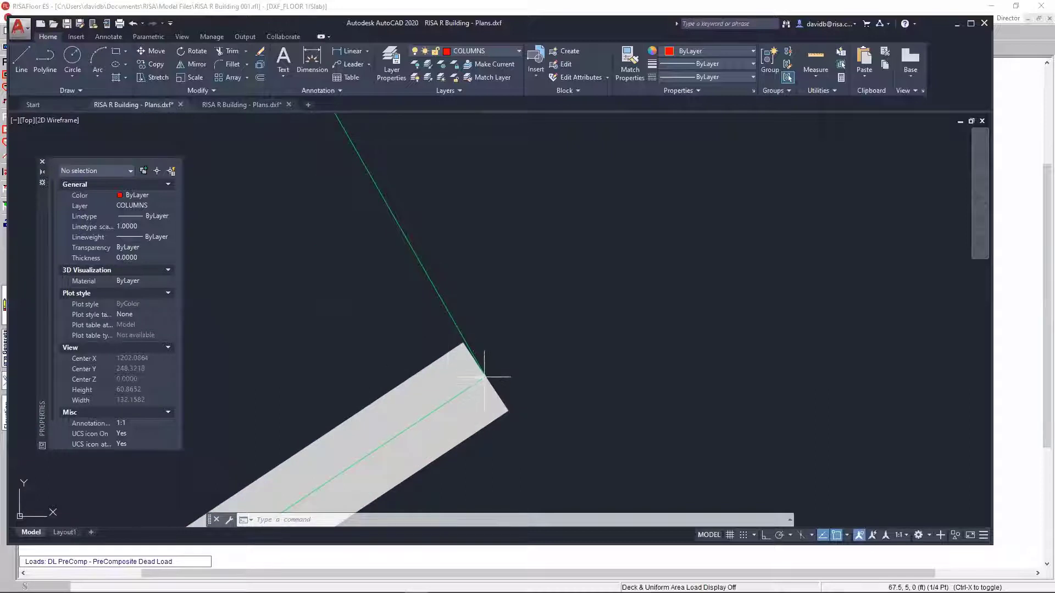
scroll(464, 327, down, 10)
scroll(365, 275, down, 8)
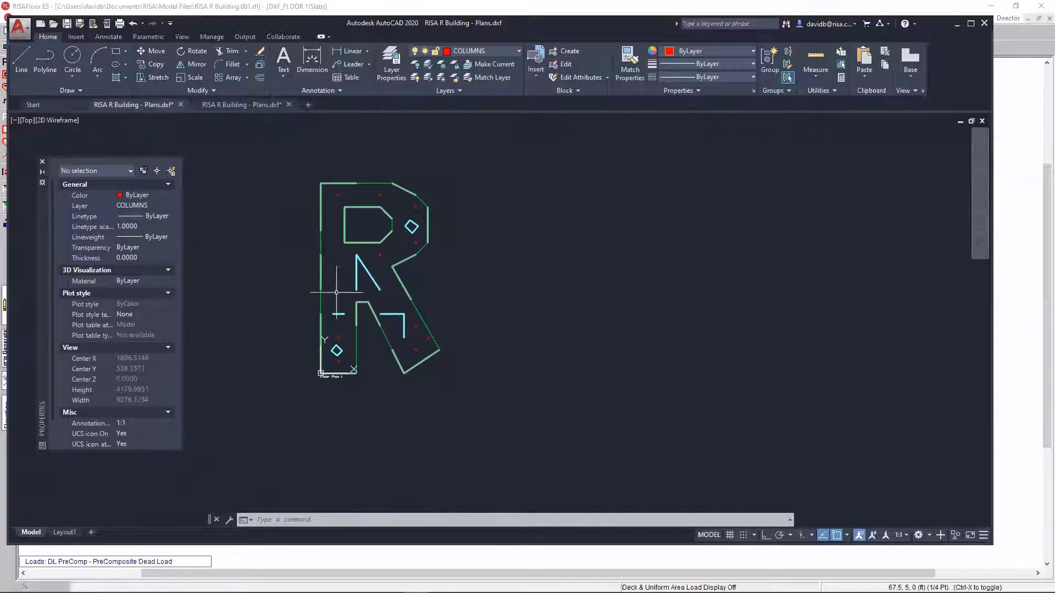
scroll(336, 286, up, 3)
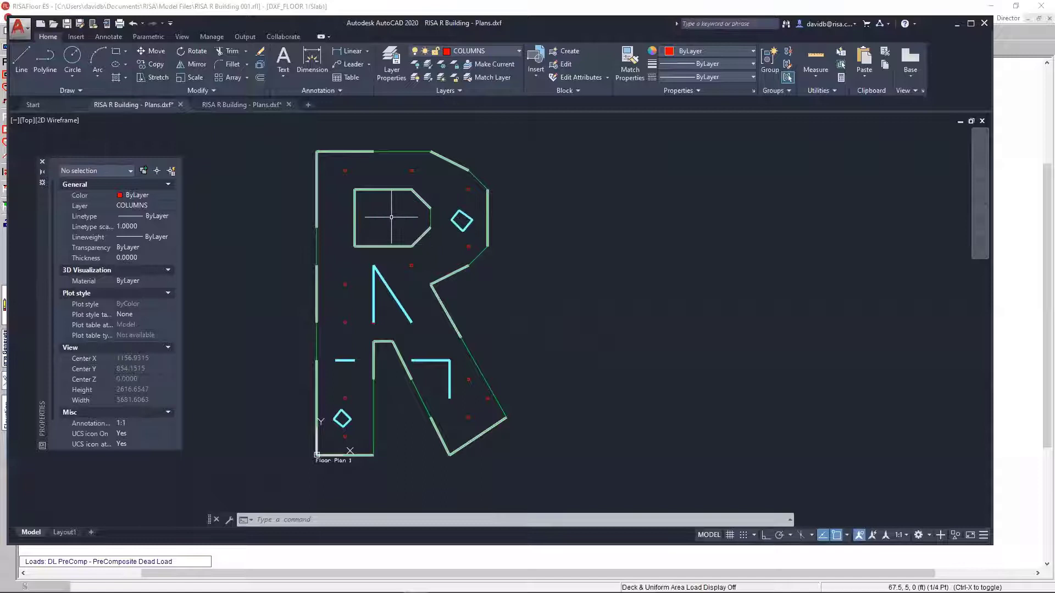
Back in RISAFloor, start a new empty model and dismiss its start dialog.
click(384, 566)
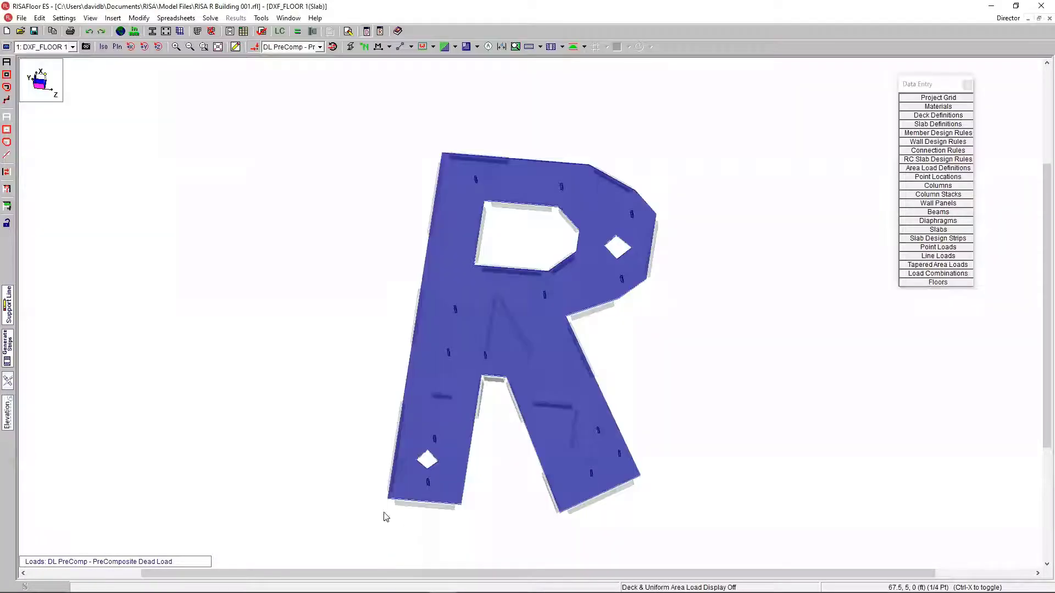
click(7, 31)
drag(513, 213, 482, 199)
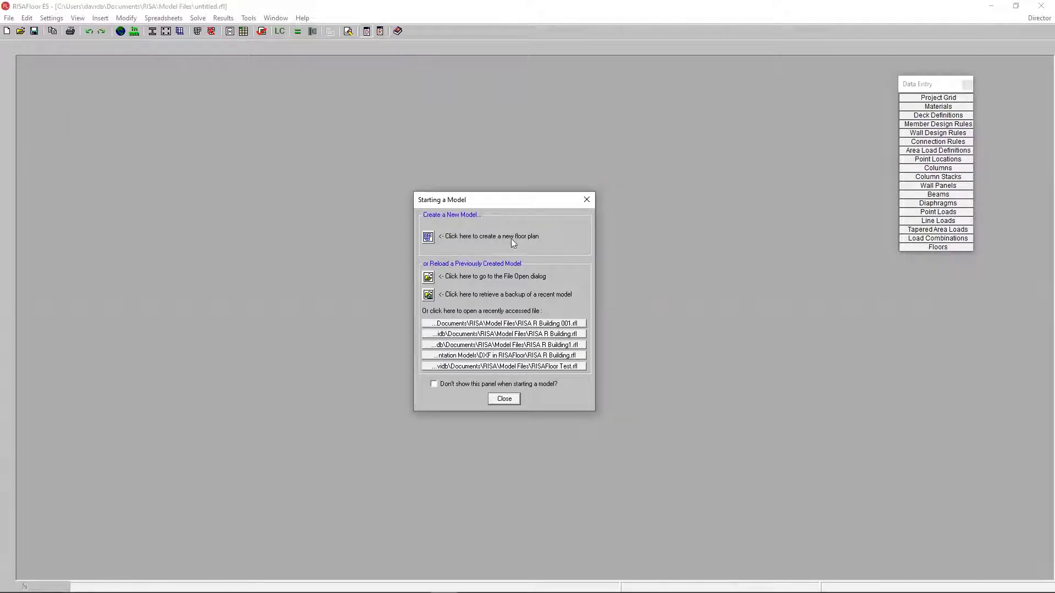
click(501, 399)
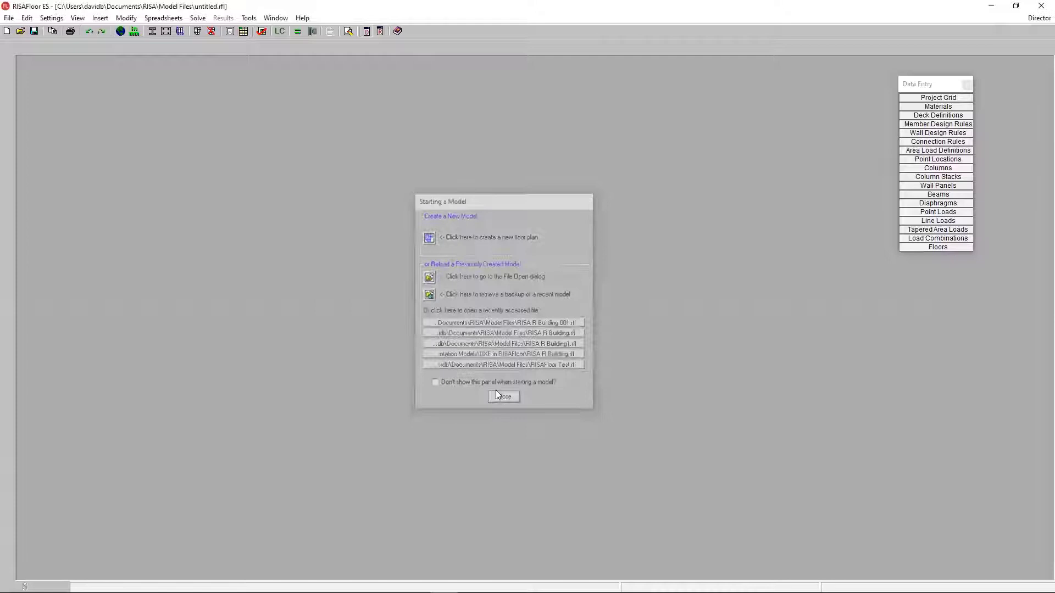
Import the DXF file RISA R Building - Plans.dxf from the Desktop.
click(9, 17)
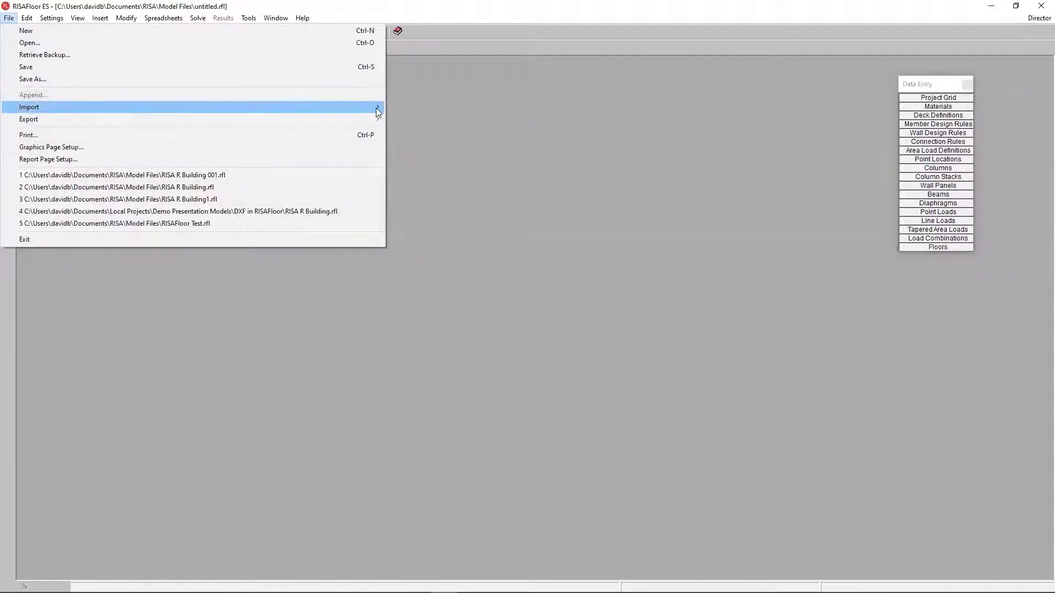
mouse_move(382, 110)
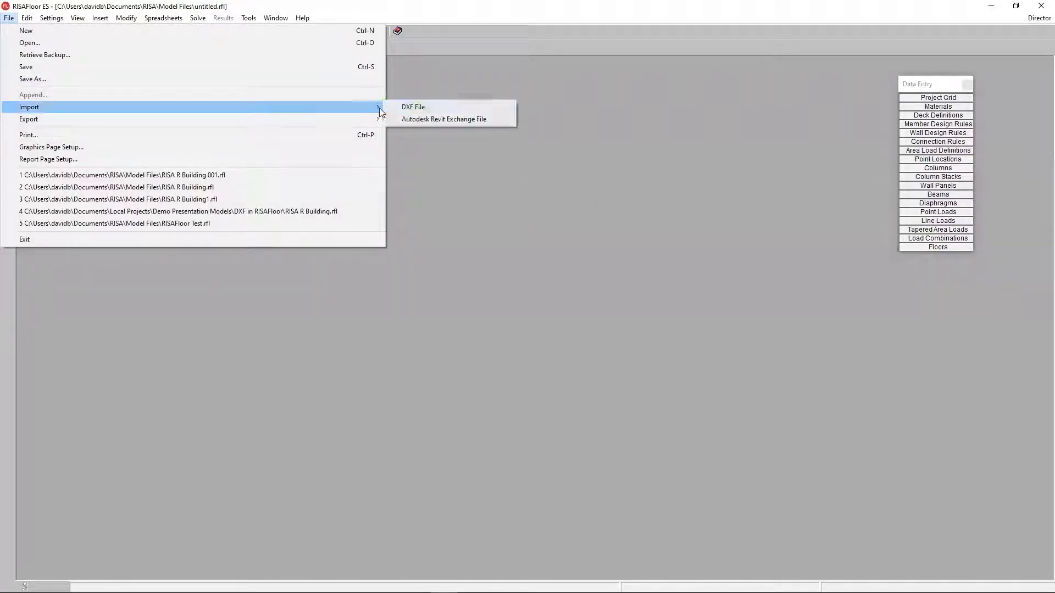
click(422, 107)
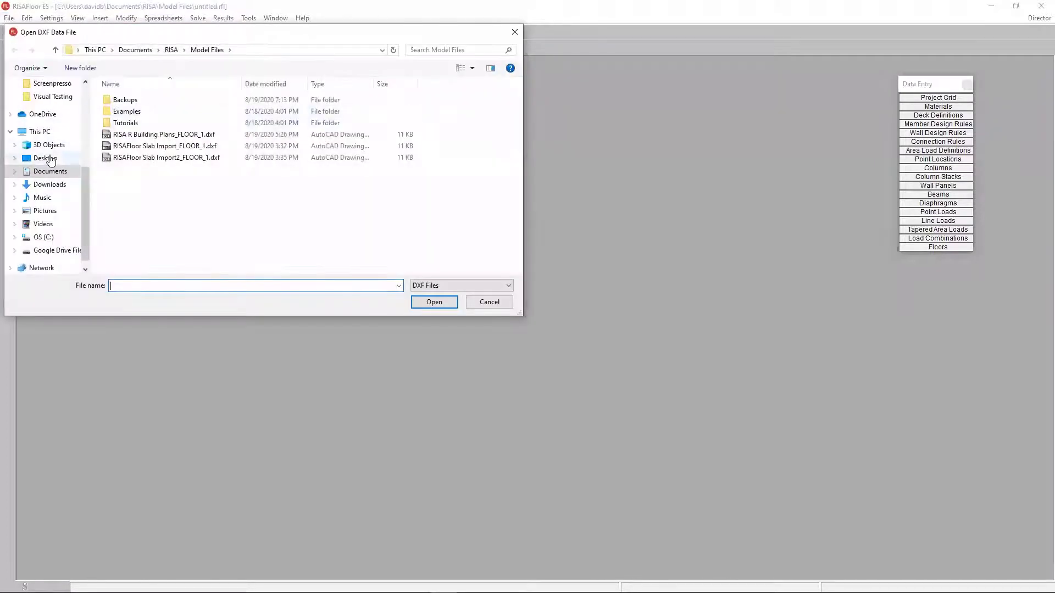
click(44, 158)
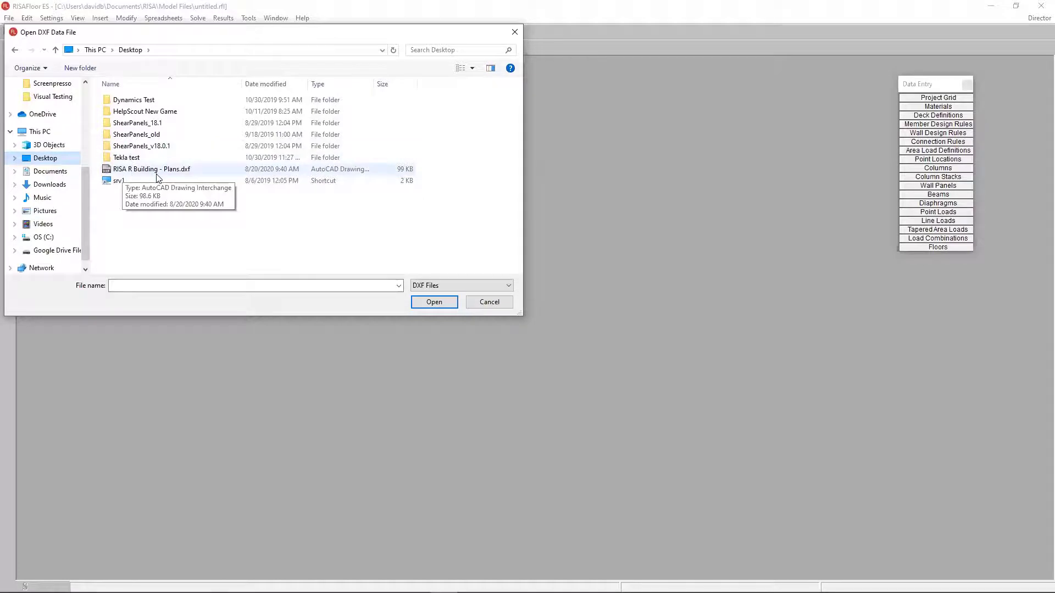
click(157, 171)
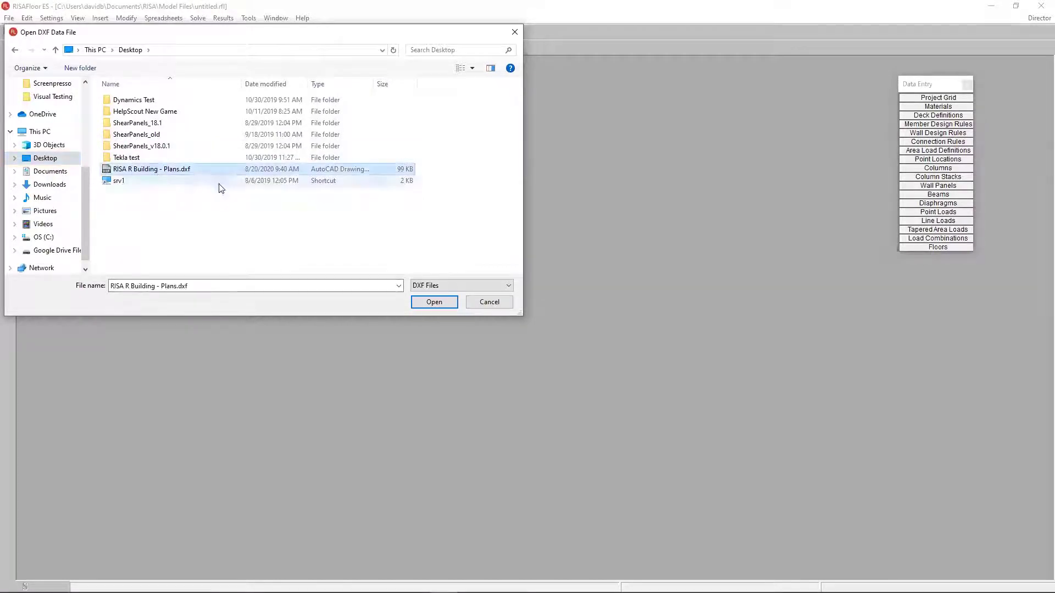
click(434, 302)
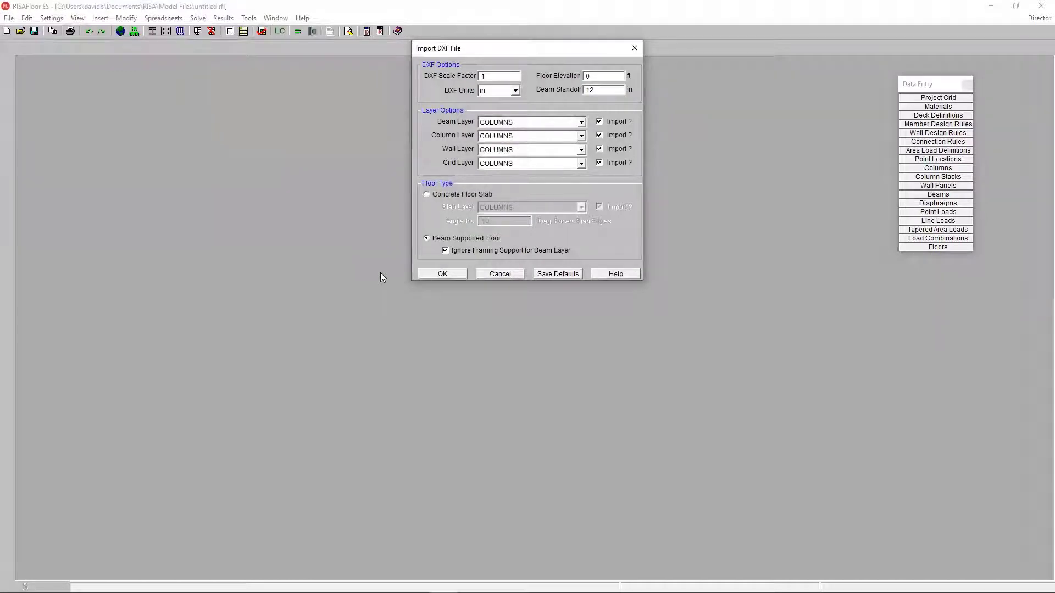
Set the floor elevation to 16 ft and open help on the DXF import options.
drag(506, 48, 421, 58)
double_click(517, 86)
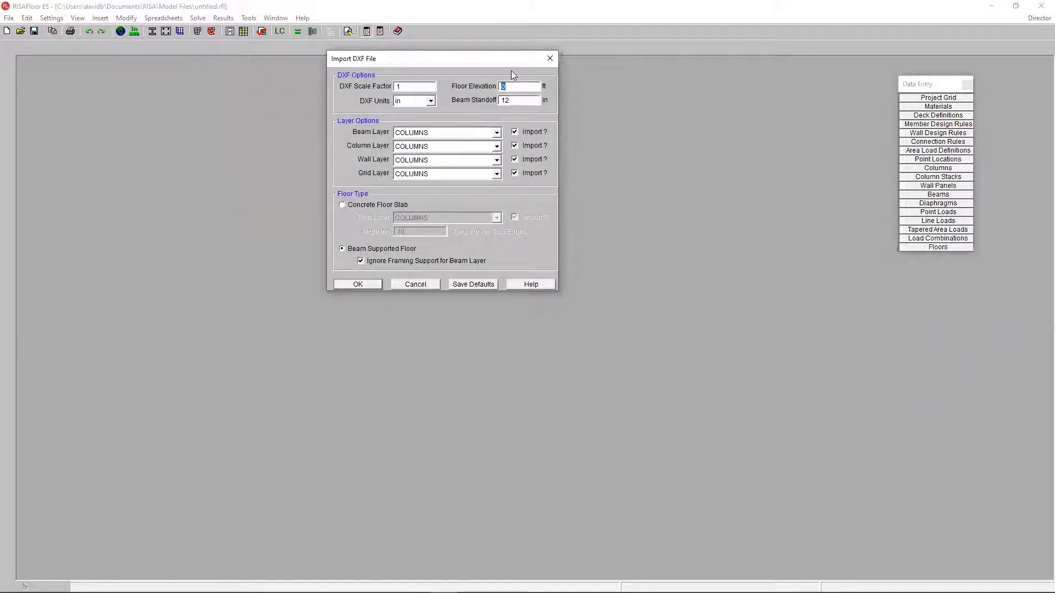
text(16)
click(529, 286)
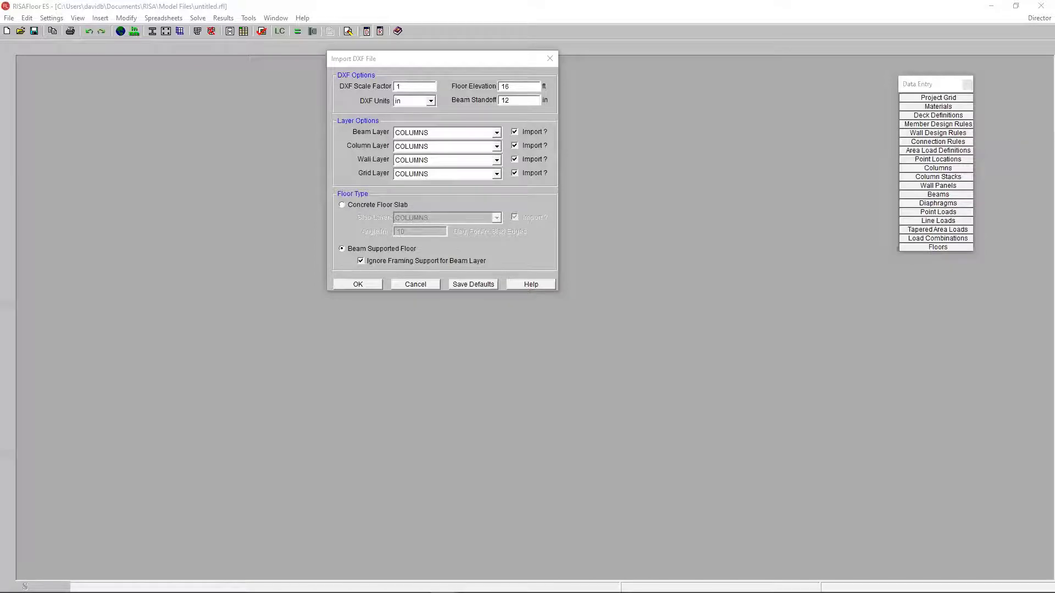
Scroll through the DXF Files help topic, then close RISA Help.
scroll(744, 308, down, 3)
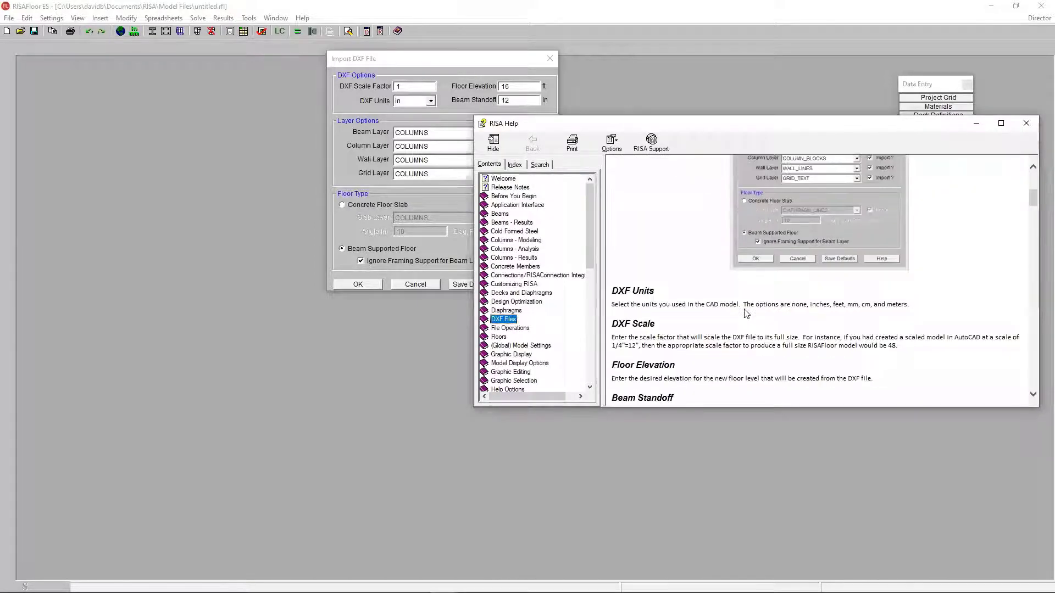
scroll(745, 312, down, 2)
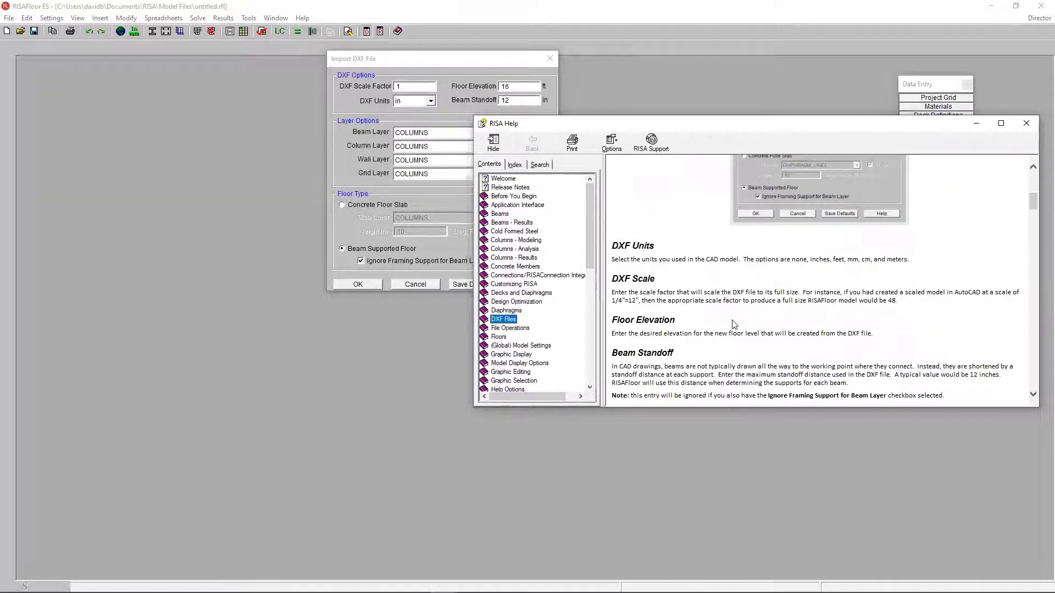
scroll(734, 325, down, 3)
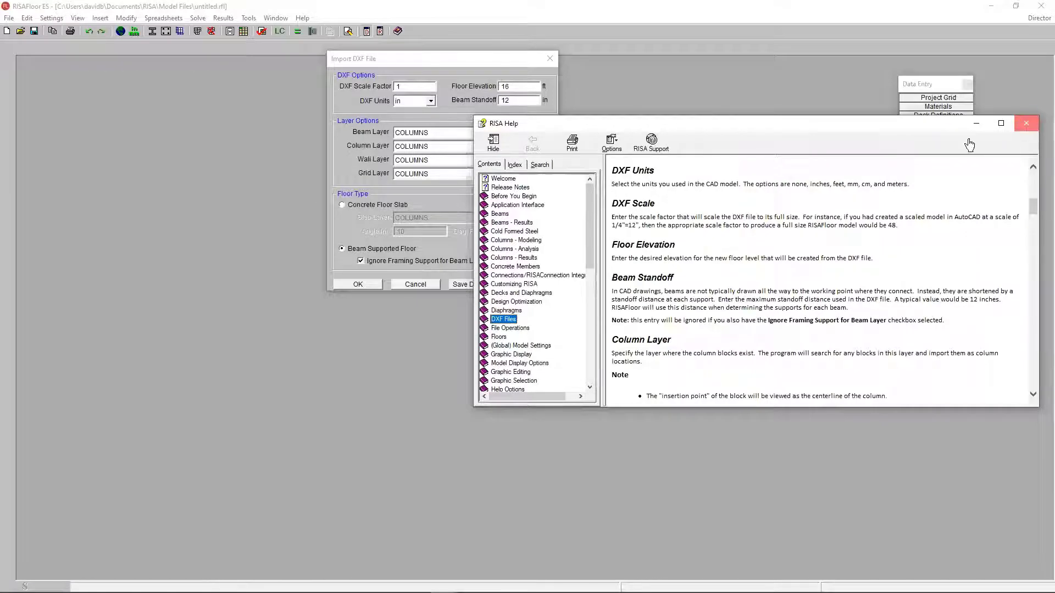
click(1026, 123)
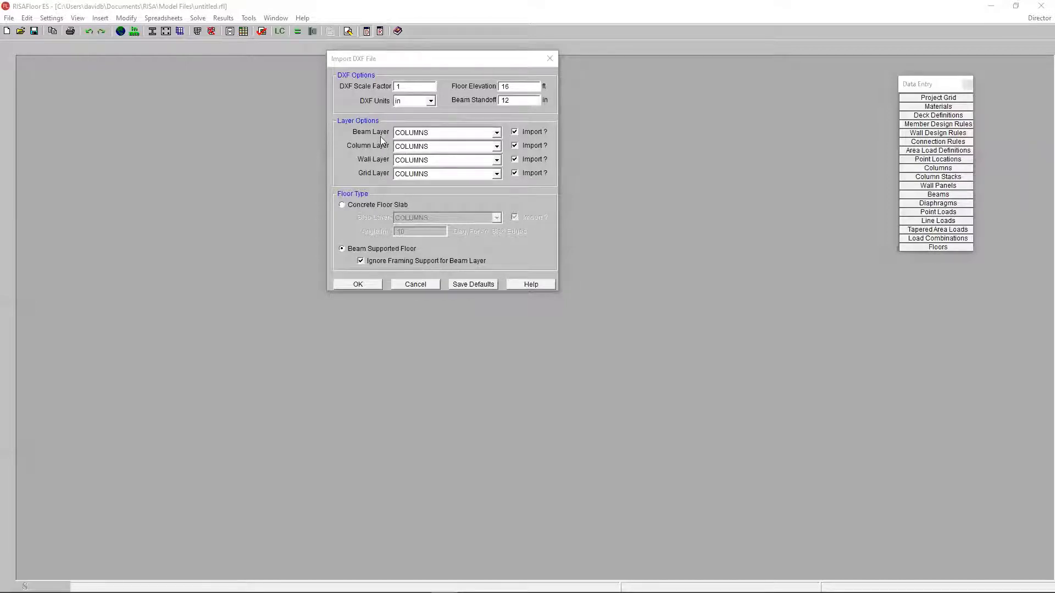
Skip beam and grid import, keeping columns on COLUMNS and taking walls from WALL PERIMETER.
click(515, 132)
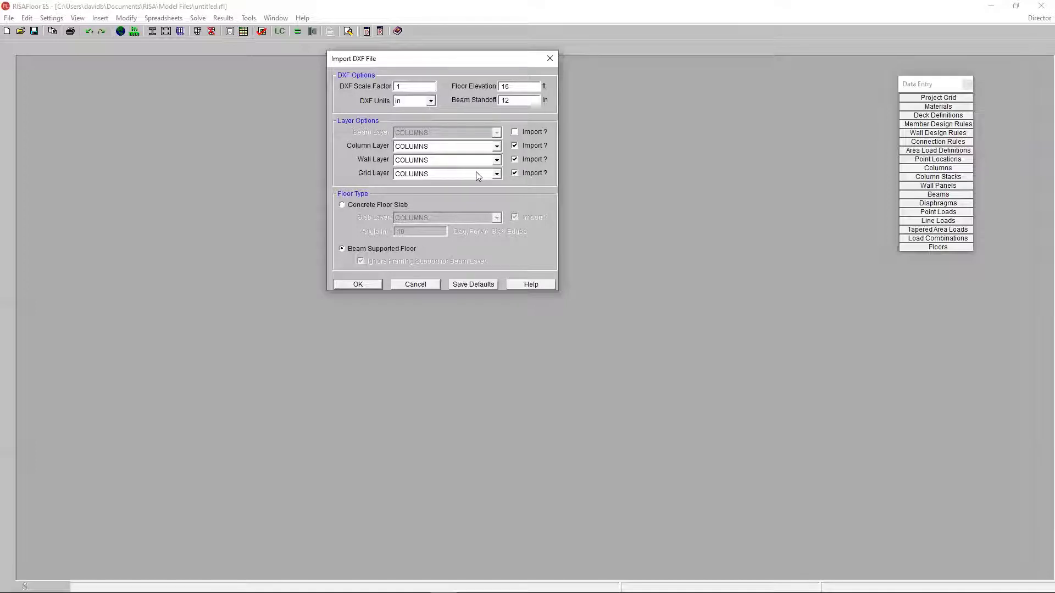
click(514, 174)
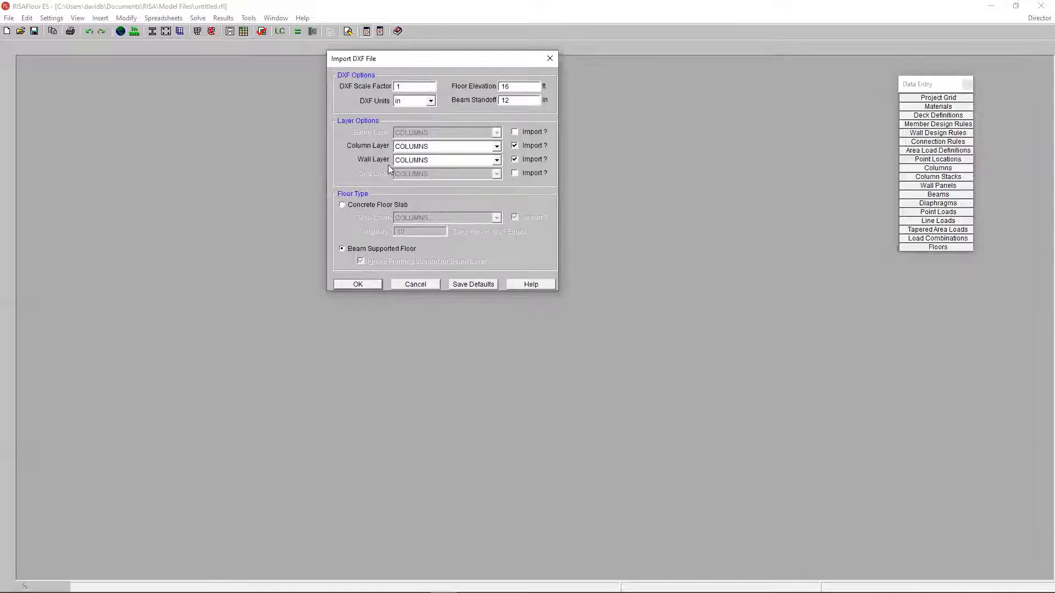
click(418, 159)
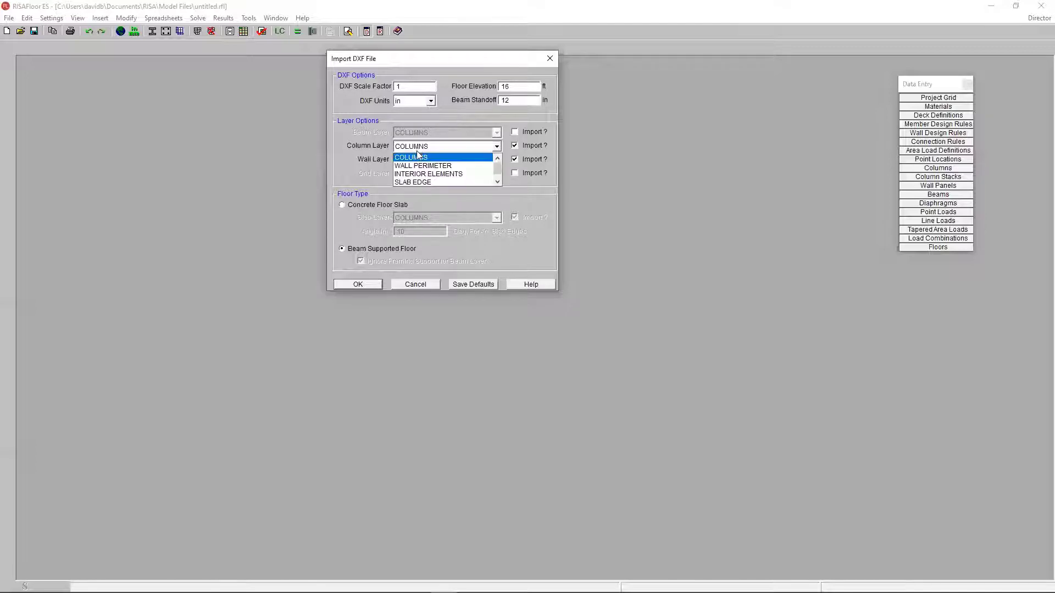
scroll(418, 172, down, 1)
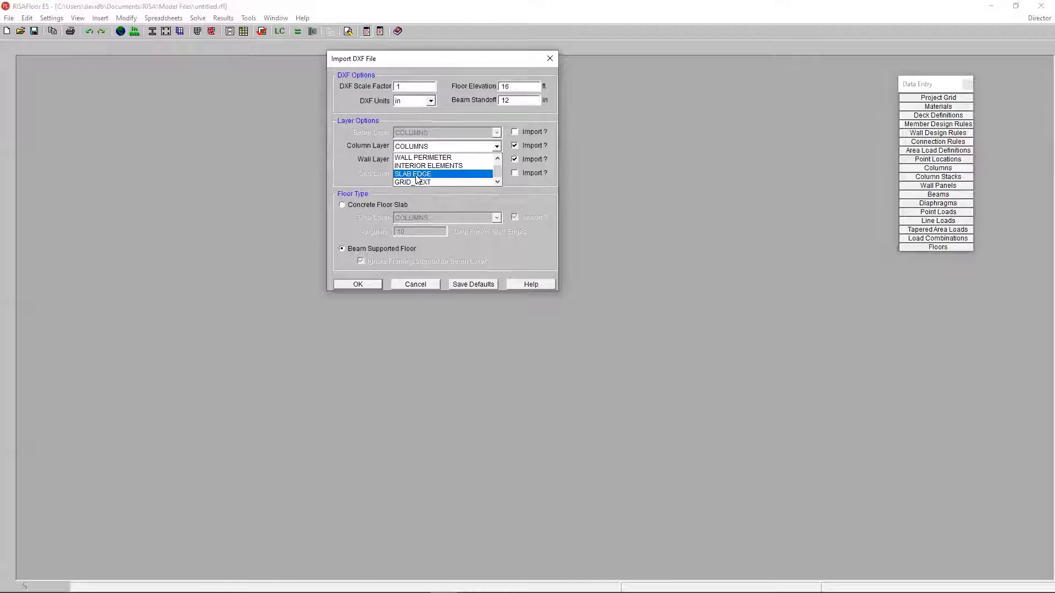
scroll(417, 168, up, 1)
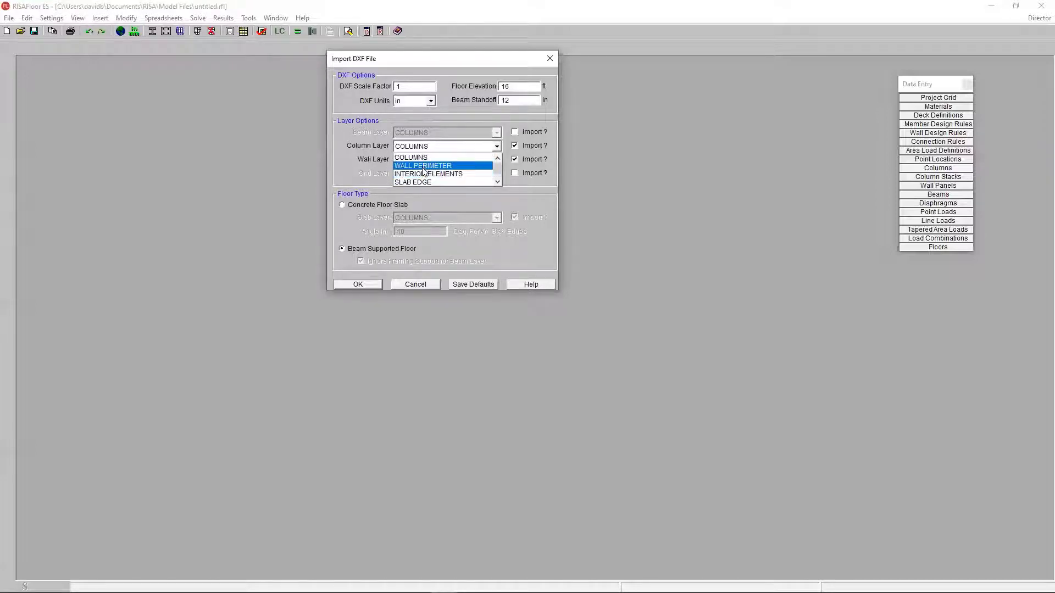
click(407, 158)
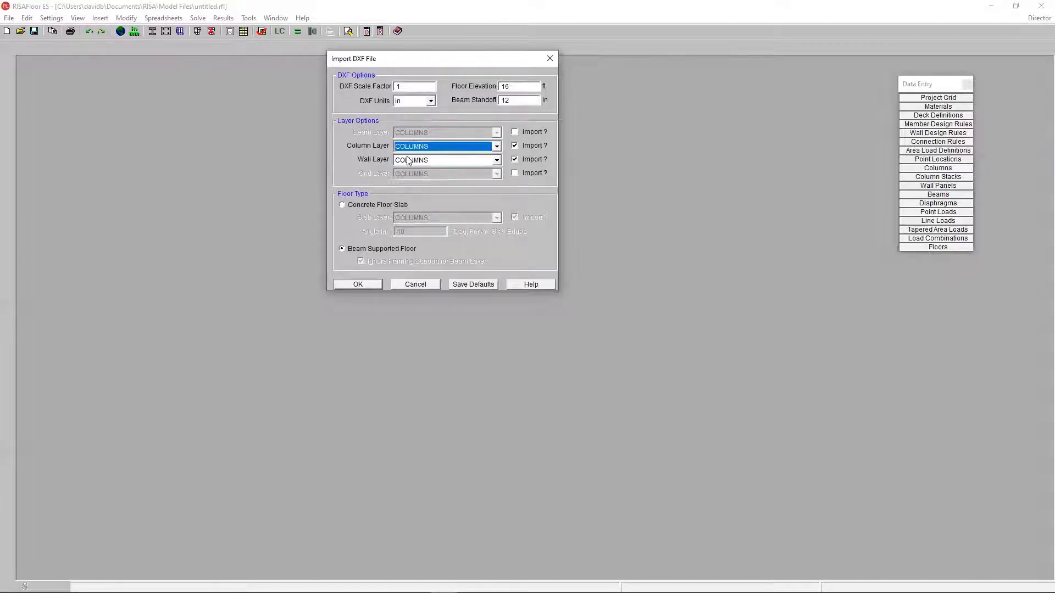
click(410, 162)
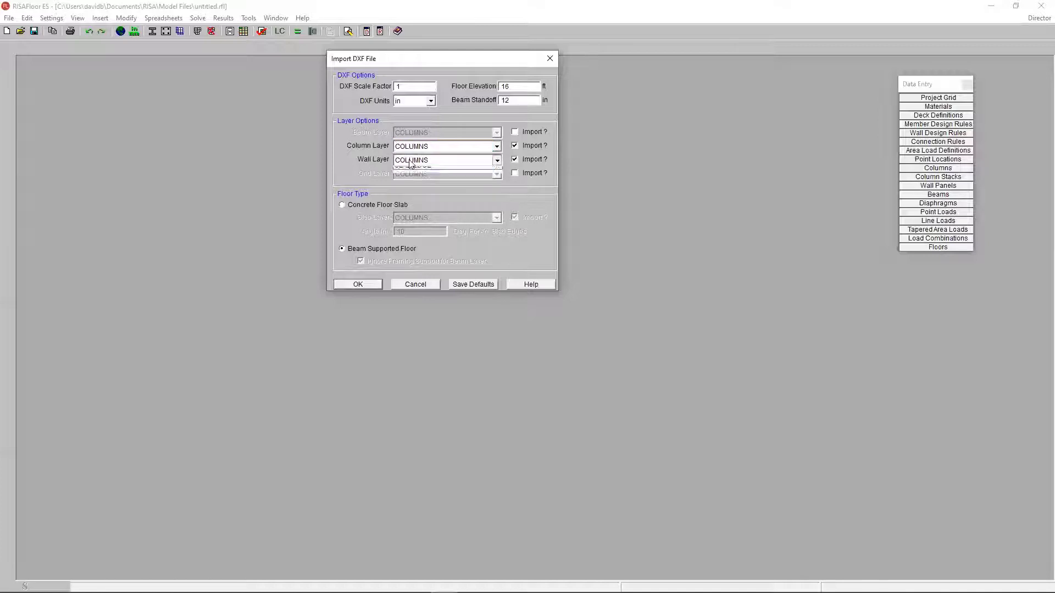
click(408, 177)
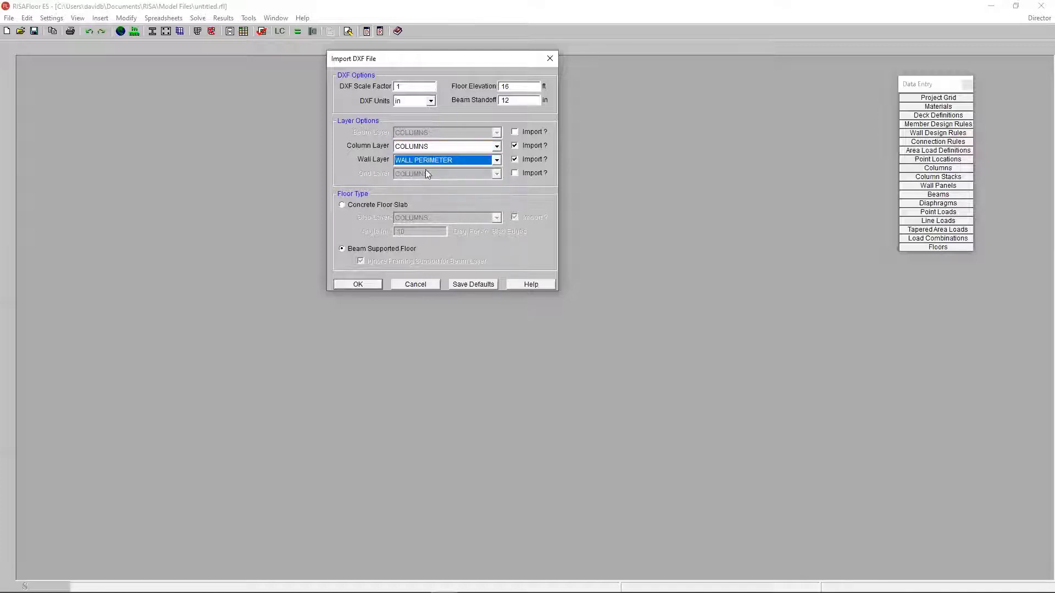
mouse_move(406, 592)
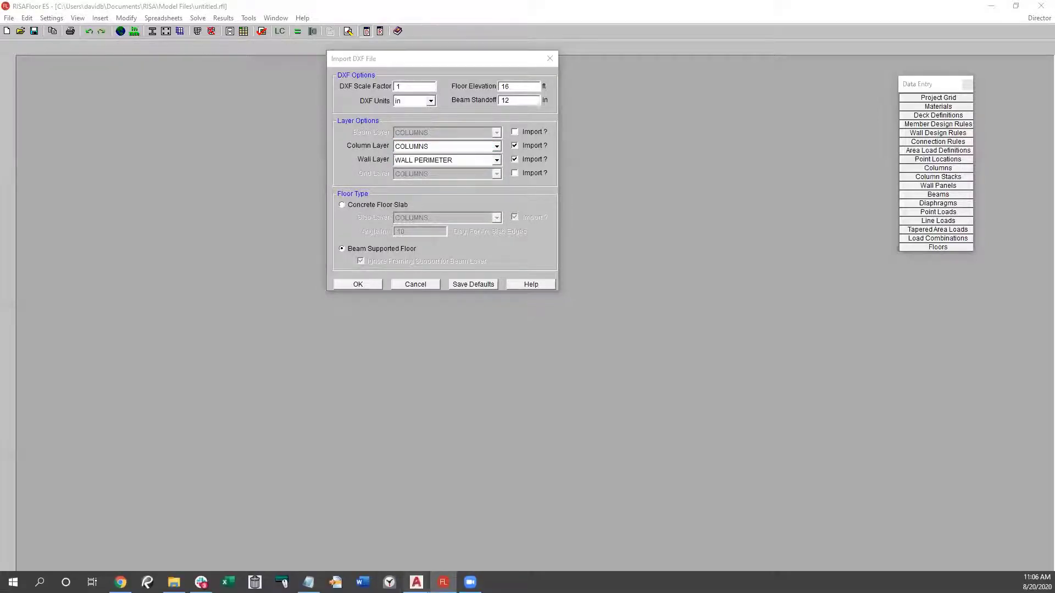
In AutoCAD, check the layers of the left slab edge and wall polyline, then return to RISAFloor.
click(383, 532)
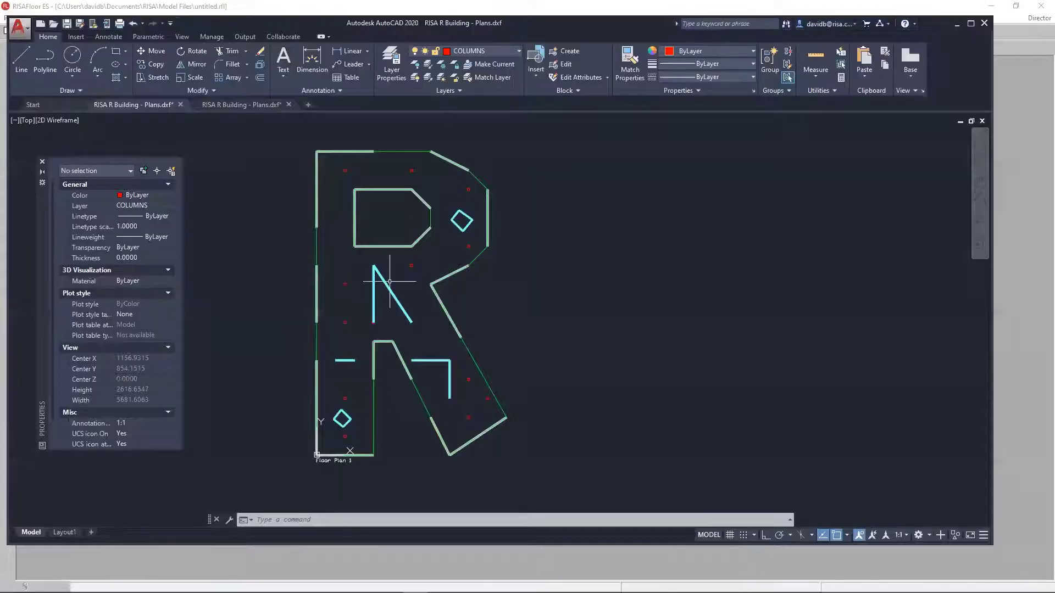
scroll(381, 290, up, 5)
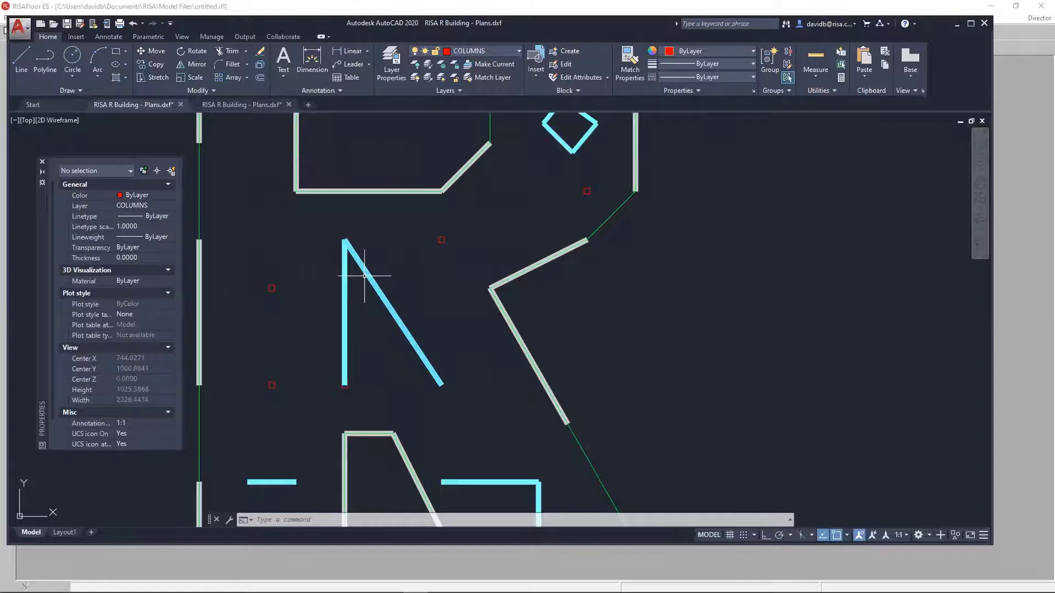
mouse_move(365, 276)
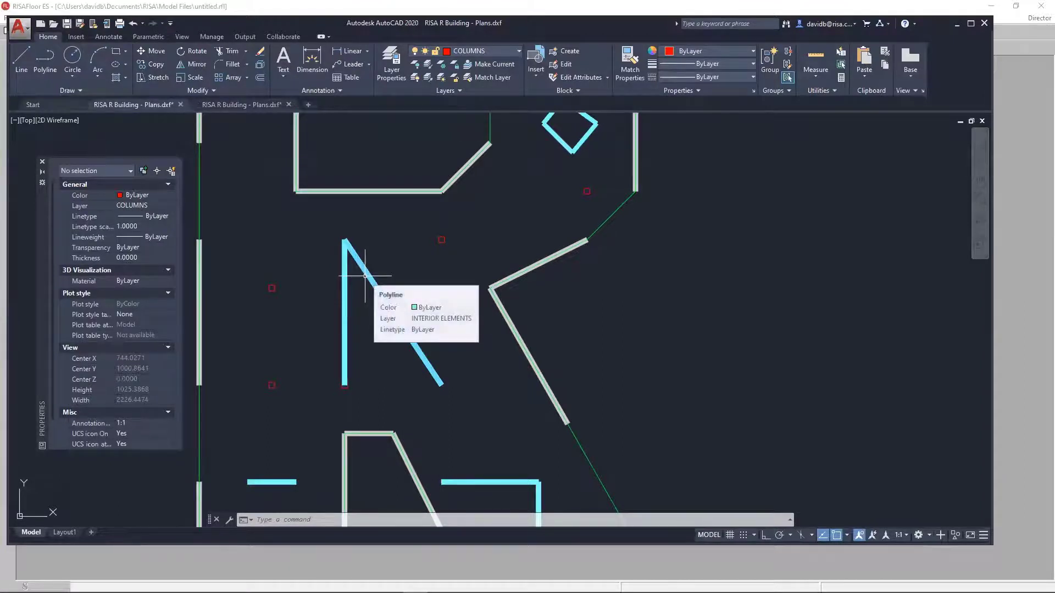
middle_drag(341, 271, 361, 278)
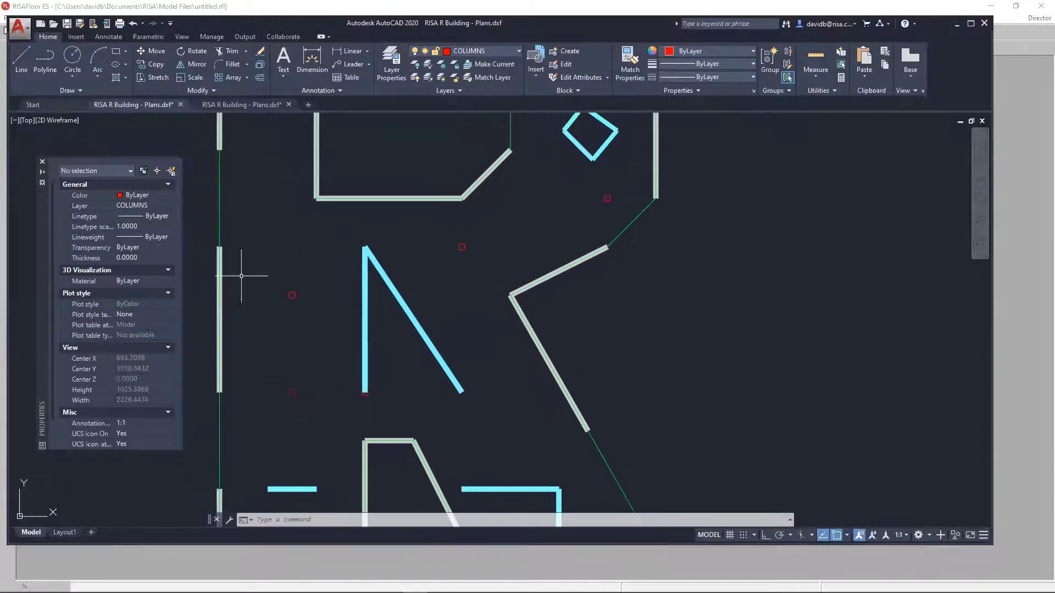
scroll(241, 276, up, 2)
click(208, 289)
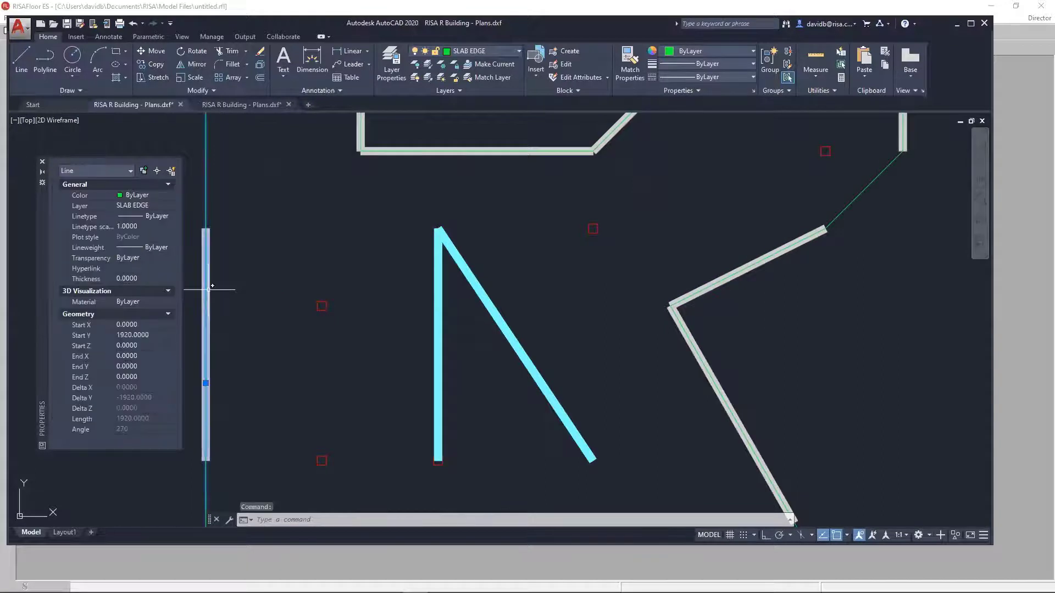
key(Escape)
key(Escape)
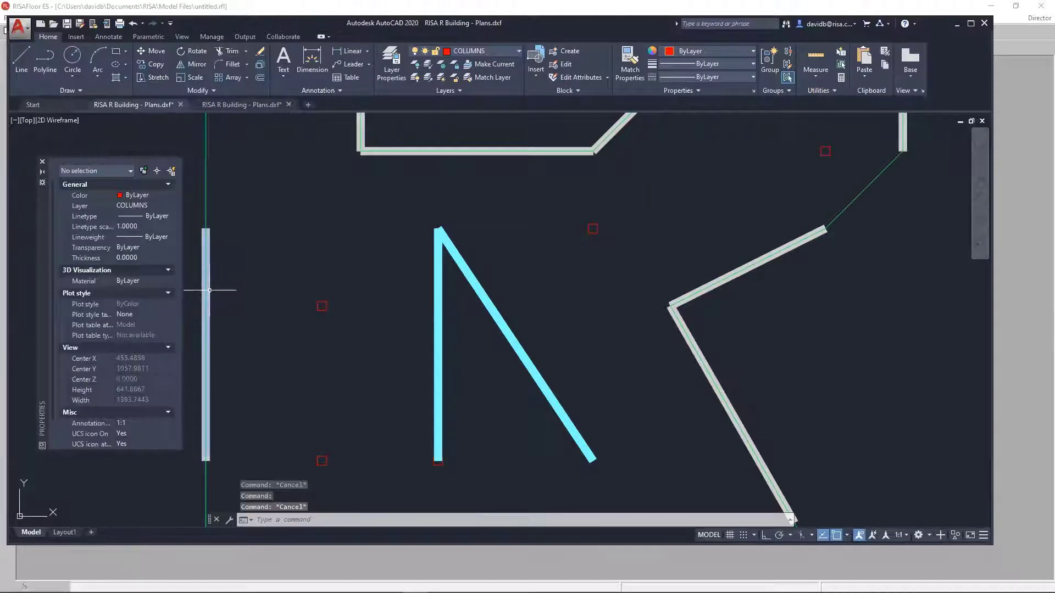
click(209, 290)
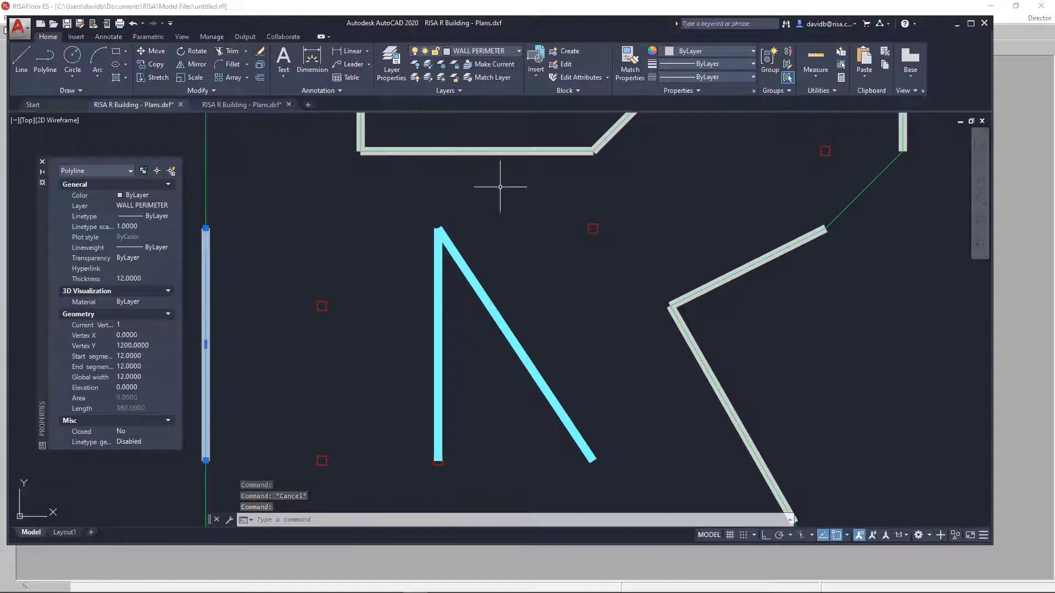
scroll(500, 187, down, 5)
key(Escape)
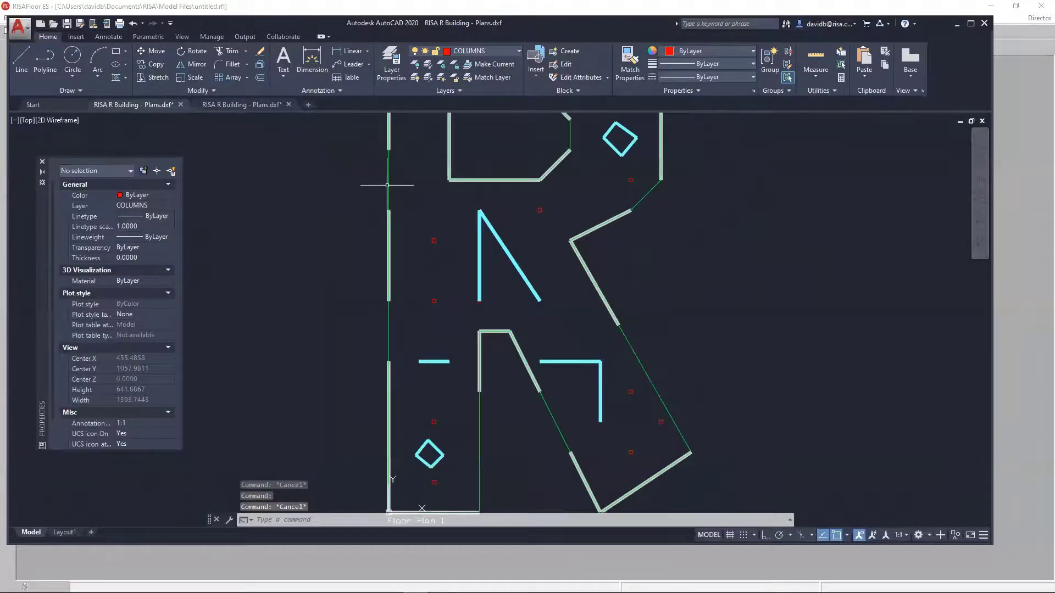
click(388, 185)
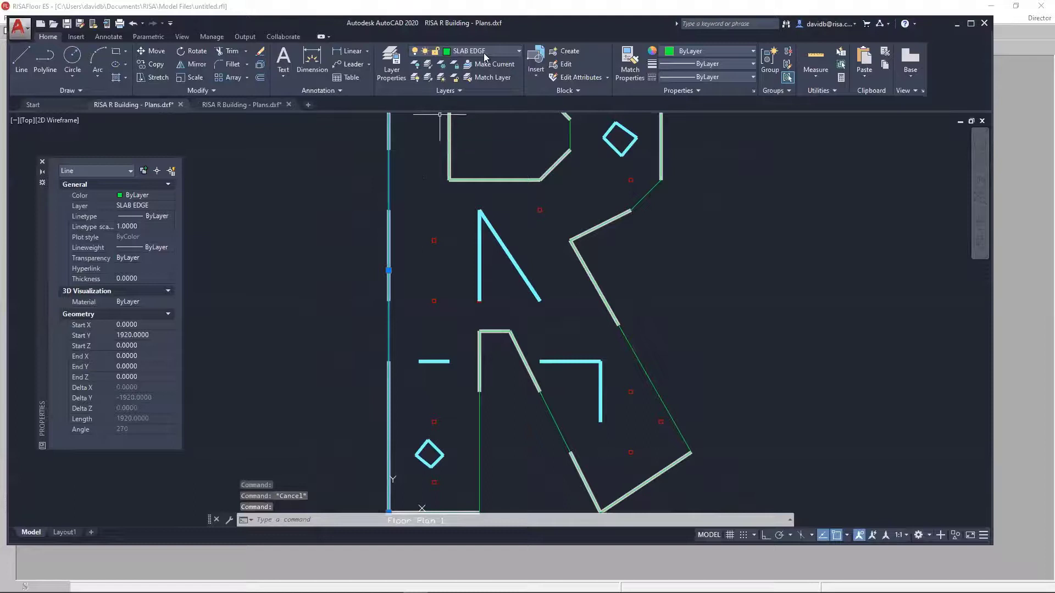
click(449, 566)
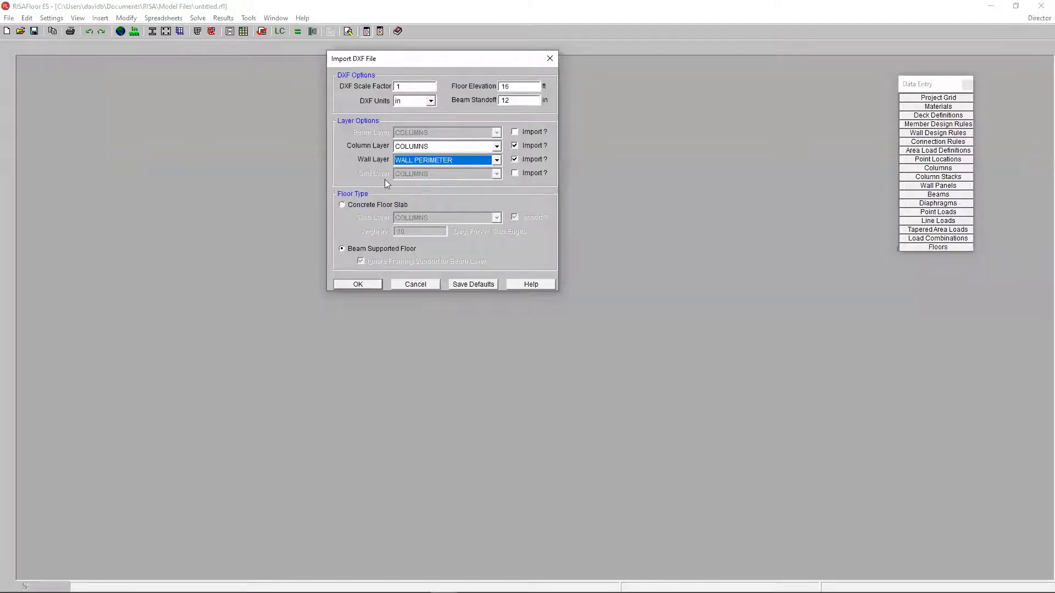
Import as a Concrete Floor Slab with the slab outline from the SLAB EDGE layer.
click(371, 207)
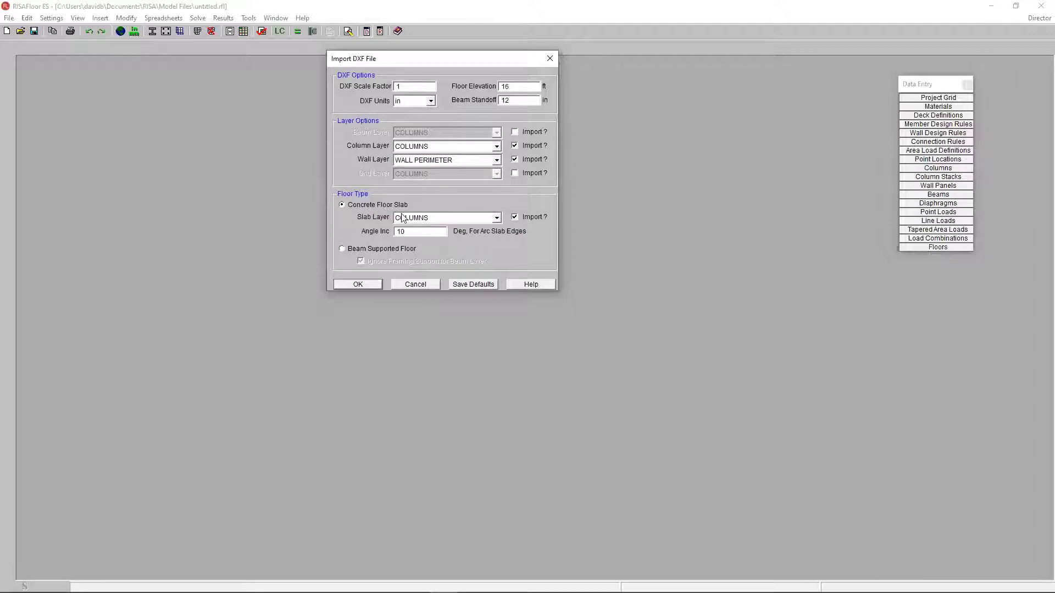
click(497, 218)
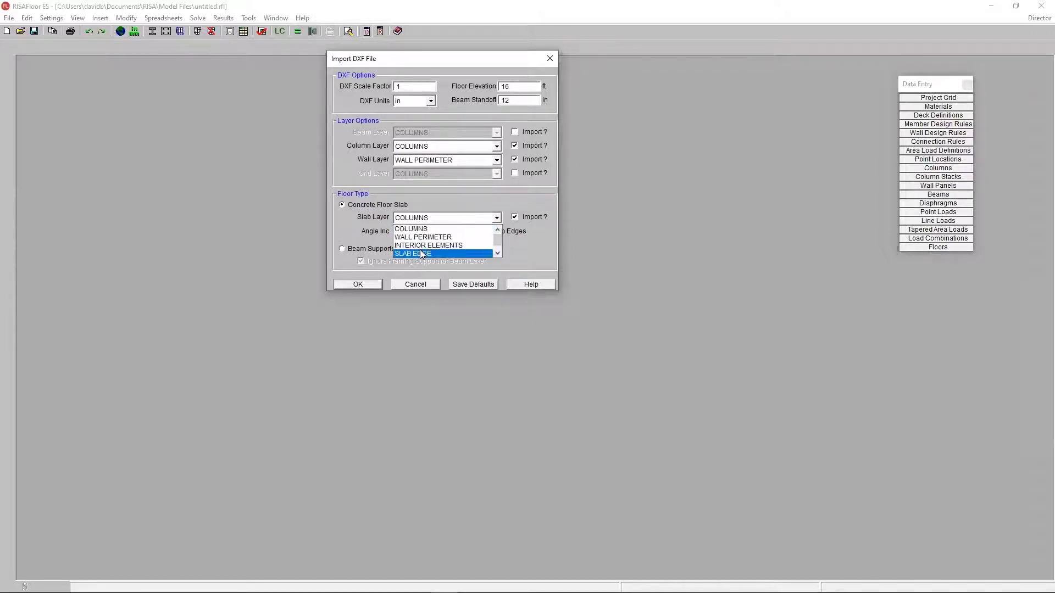
click(429, 238)
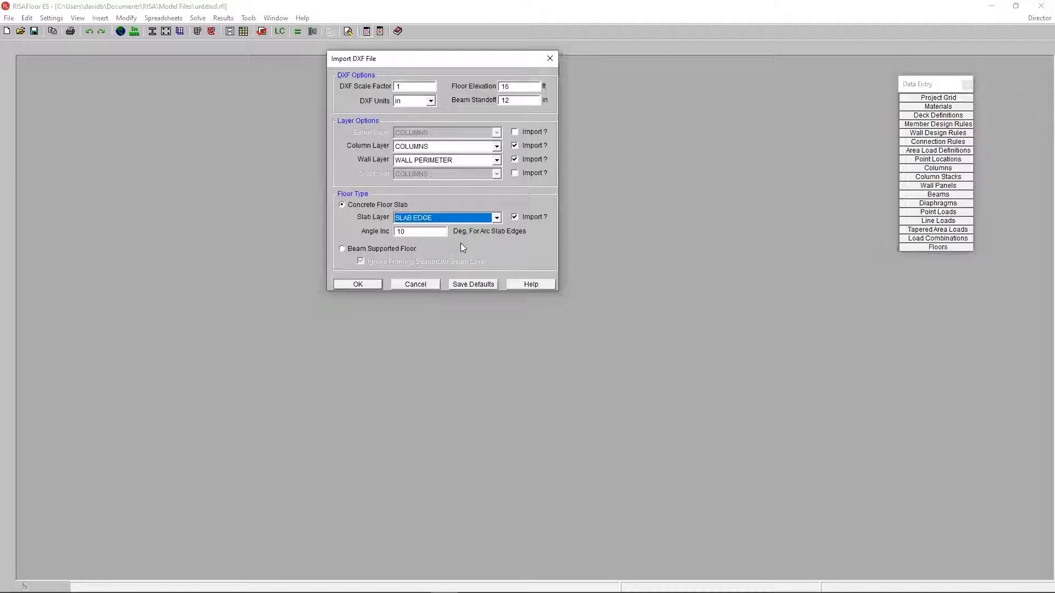
click(430, 232)
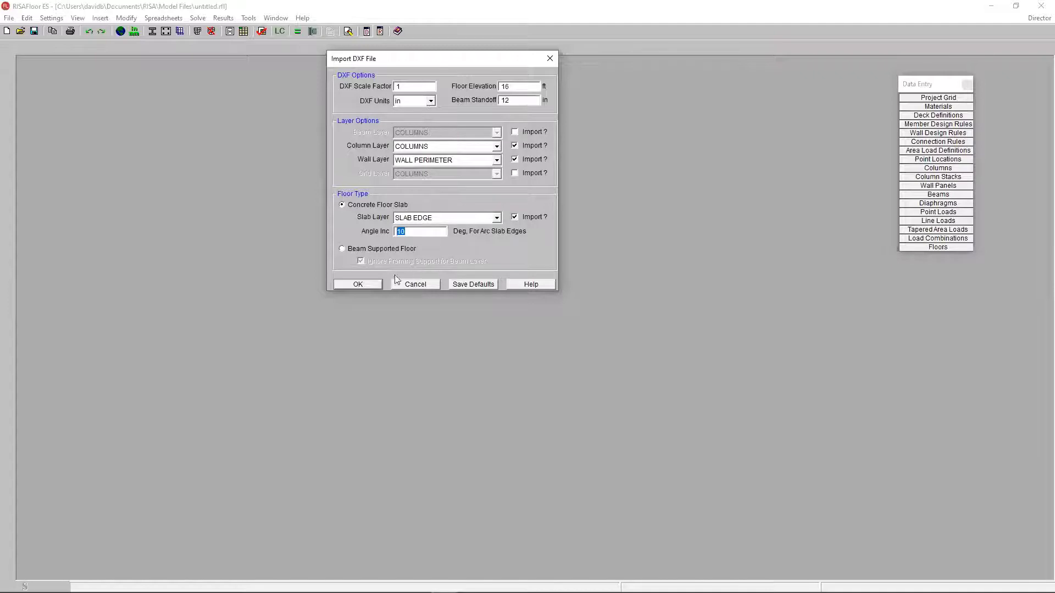
click(374, 284)
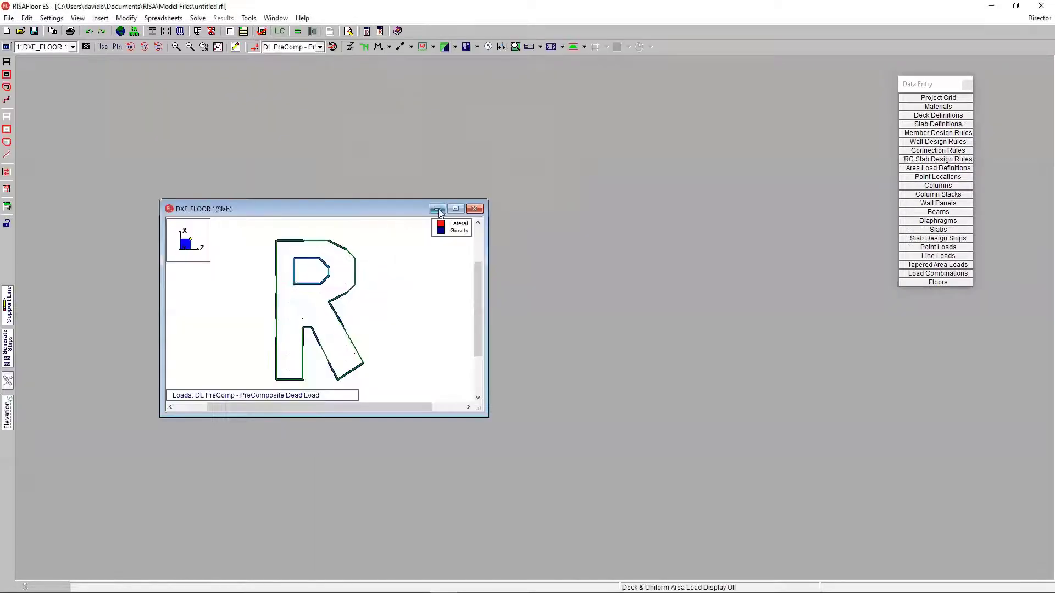
Maximize the DXF_FLOOR 1 plan, zoom and pan to centre the slab, then open the slab settings.
double_click(450, 208)
scroll(460, 260, up, 3)
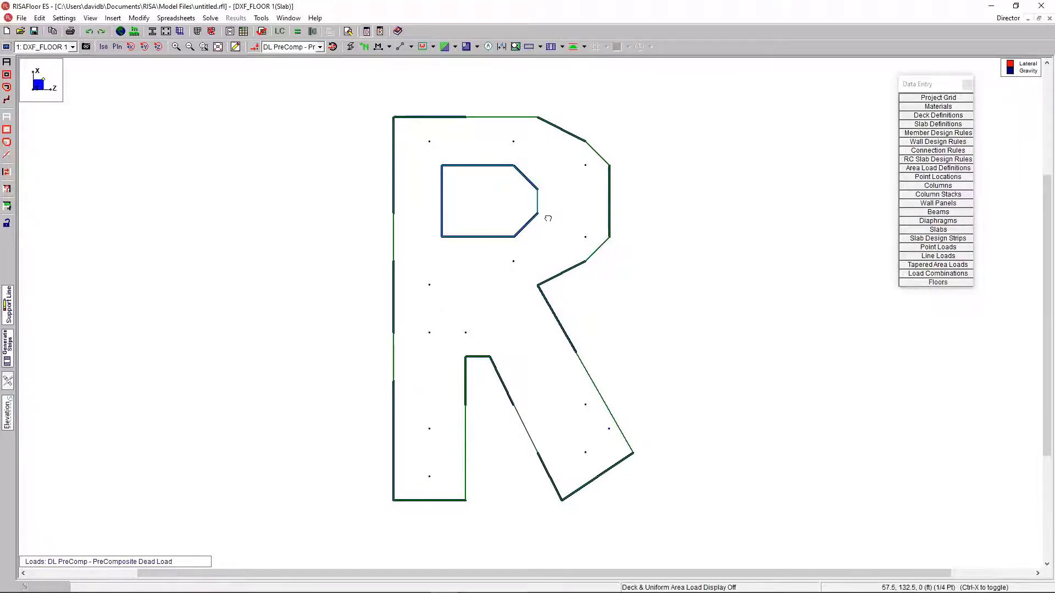
middle_drag(547, 218, 515, 218)
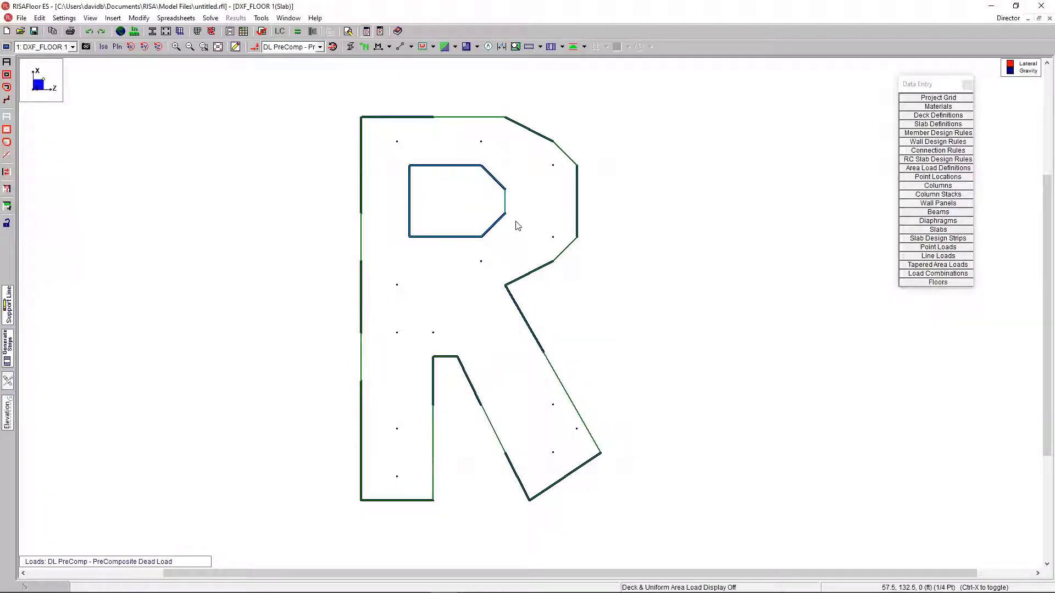
middle_drag(517, 226, 511, 227)
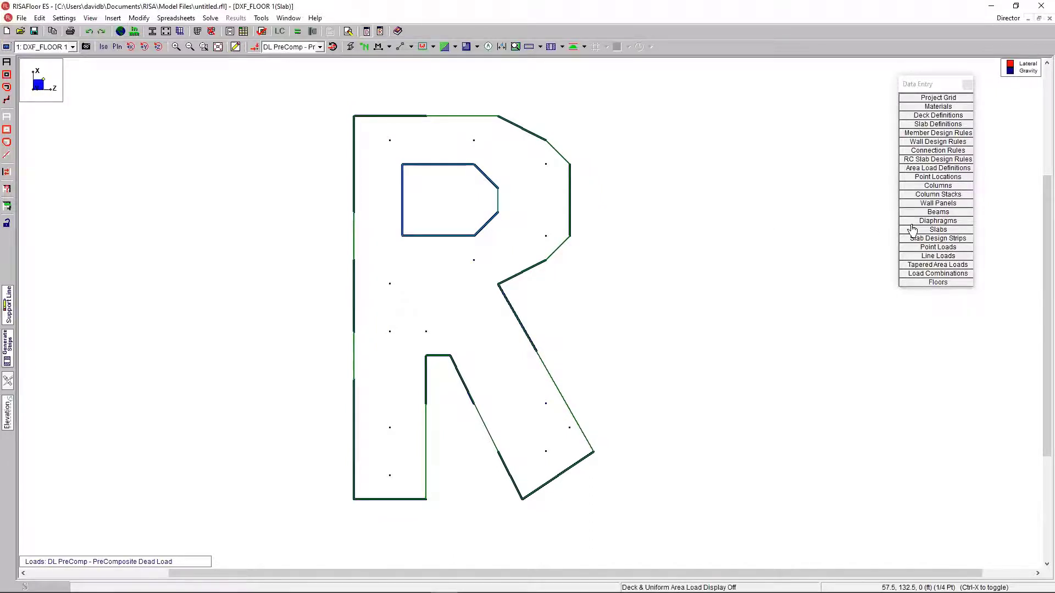
click(938, 221)
Close the diaphragm settings, reposition the Slabs table, and bring up the Slab Definitions table.
key(Escape)
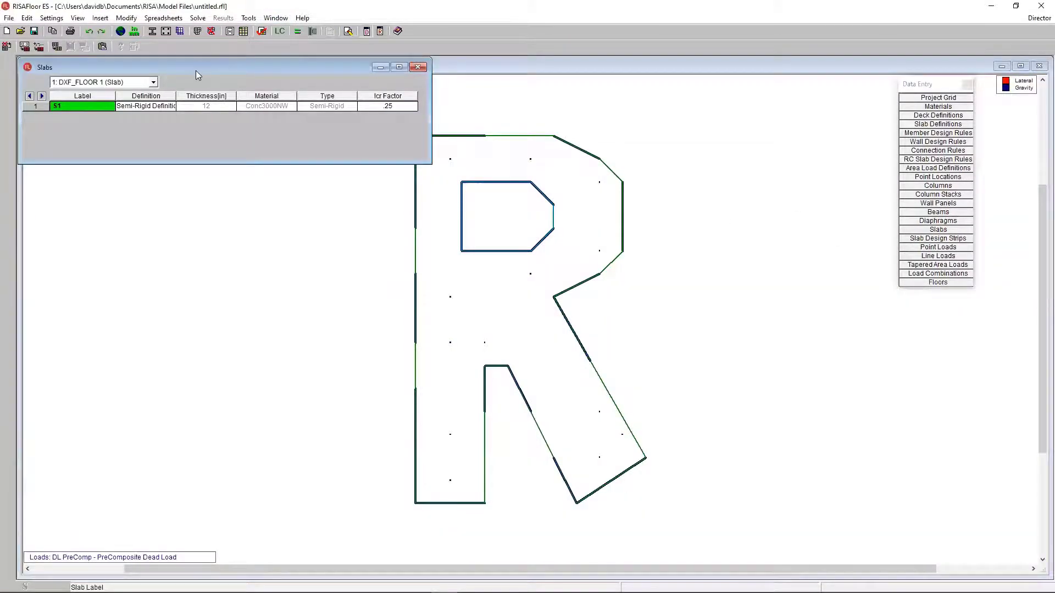
drag(198, 68, 199, 218)
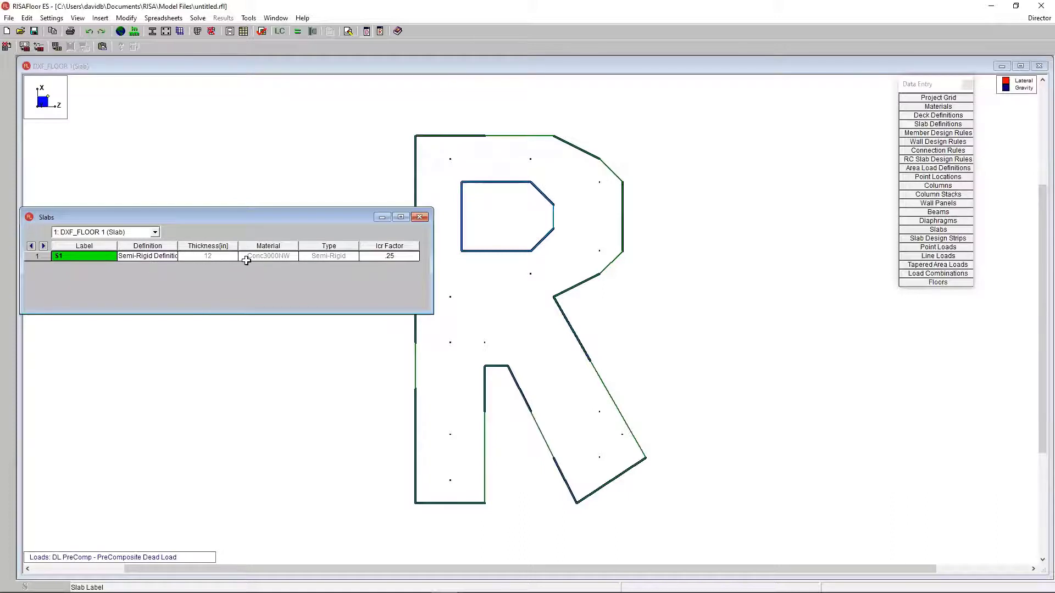
drag(234, 215, 265, 197)
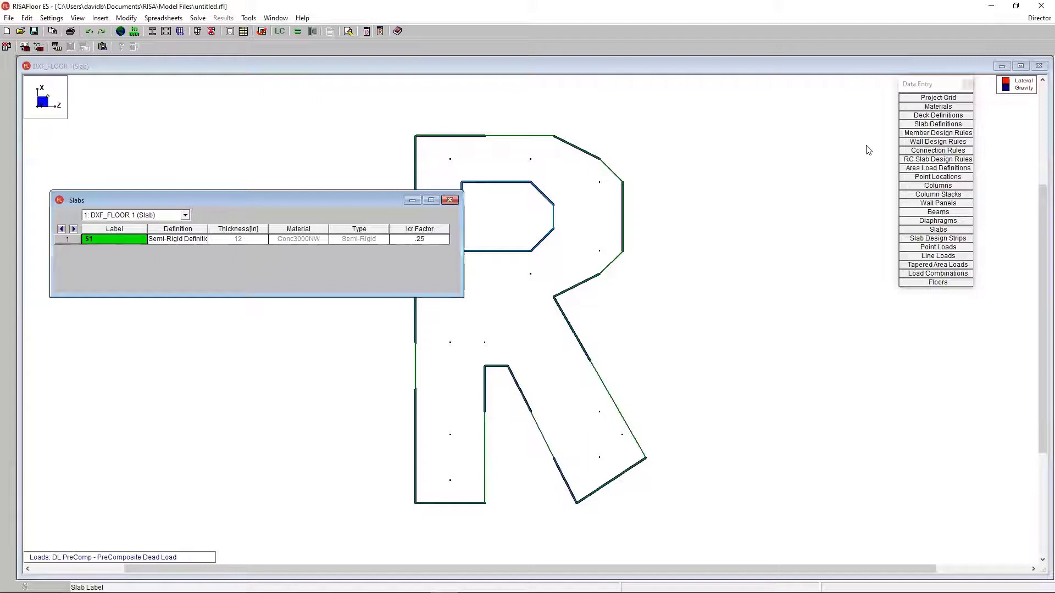
click(938, 125)
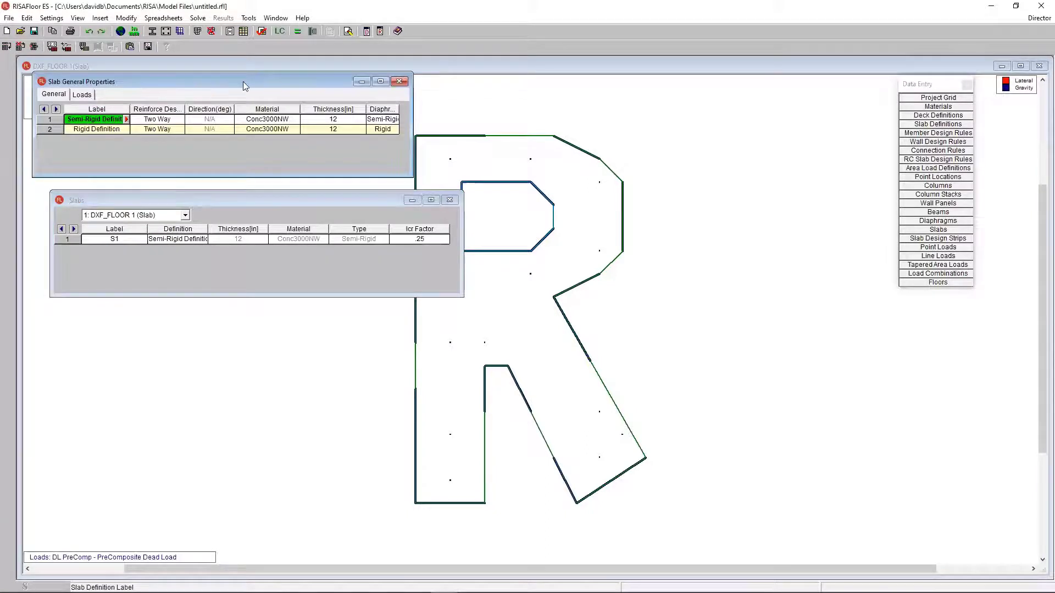
drag(243, 81, 281, 340)
Add slab definition NEW SLAB DEFINITION: Conc4000NW, 10 in thick, Semi-Rigid.
click(150, 387)
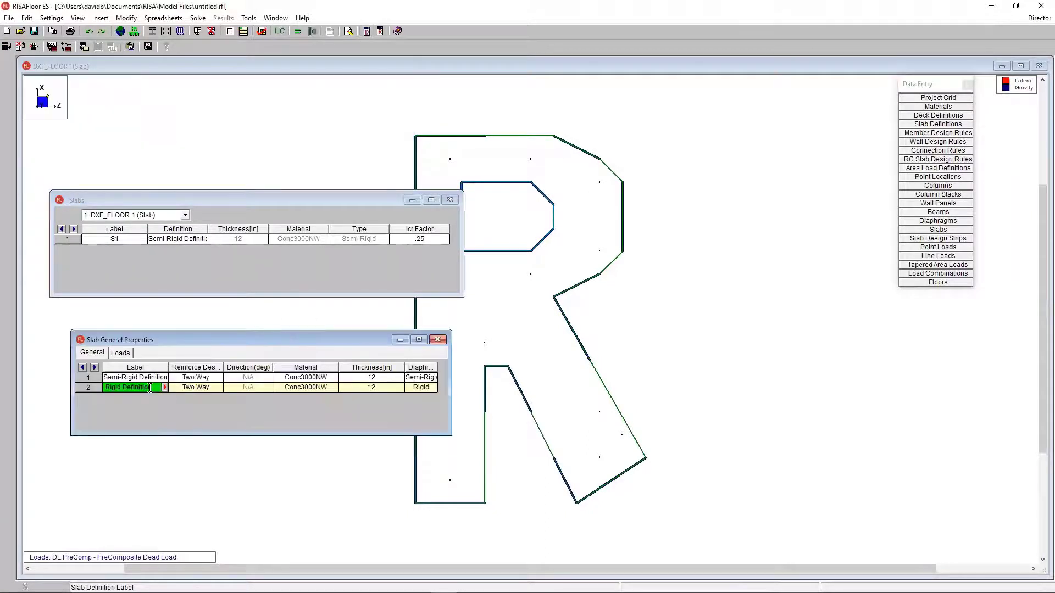
key(Down)
text(N)
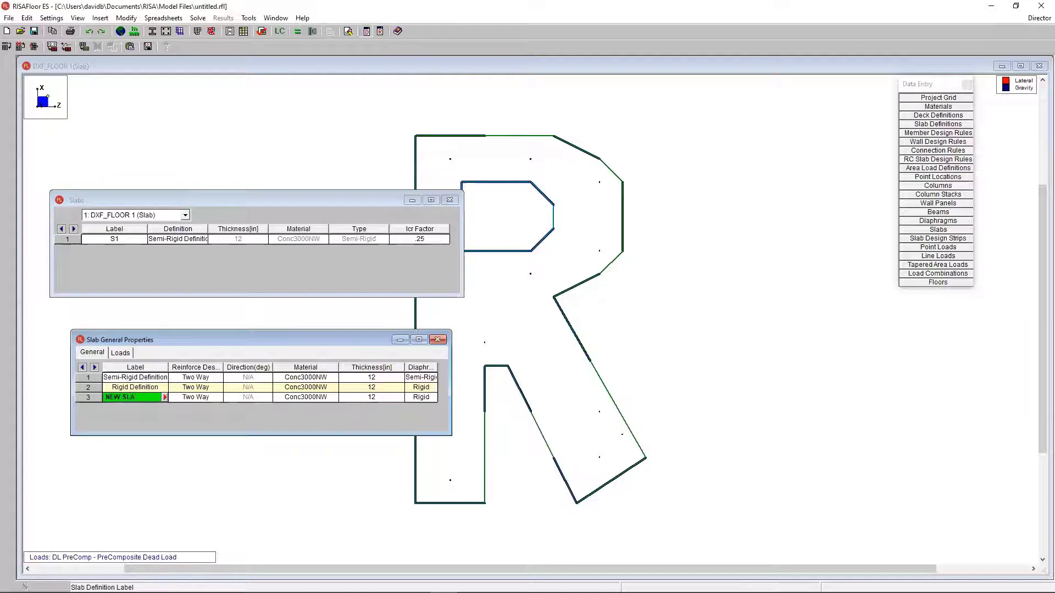
text(EW SLAB DEFINITION)
click(296, 398)
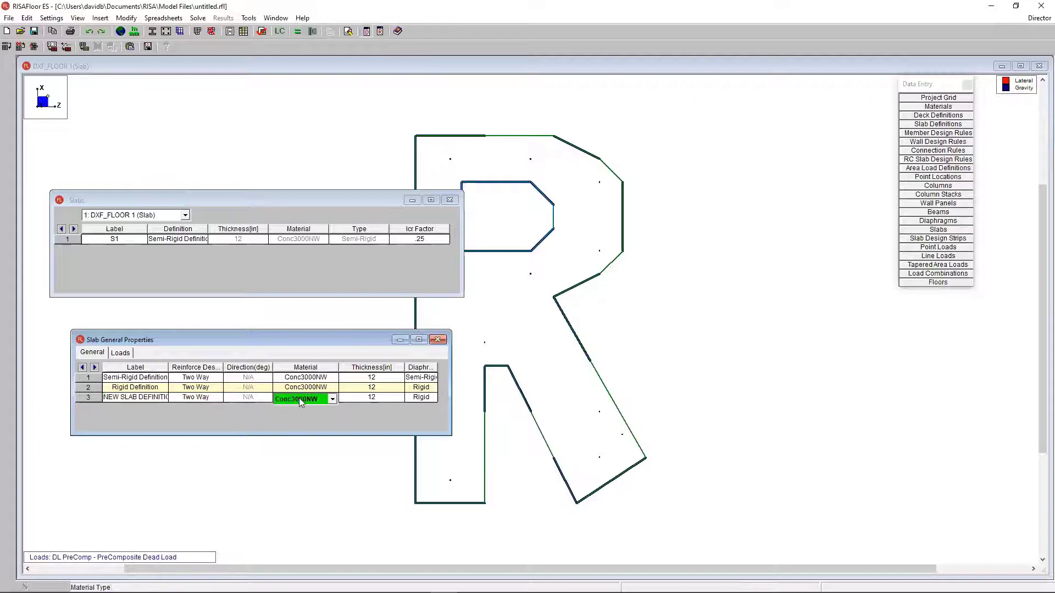
click(300, 400)
click(307, 427)
click(370, 398)
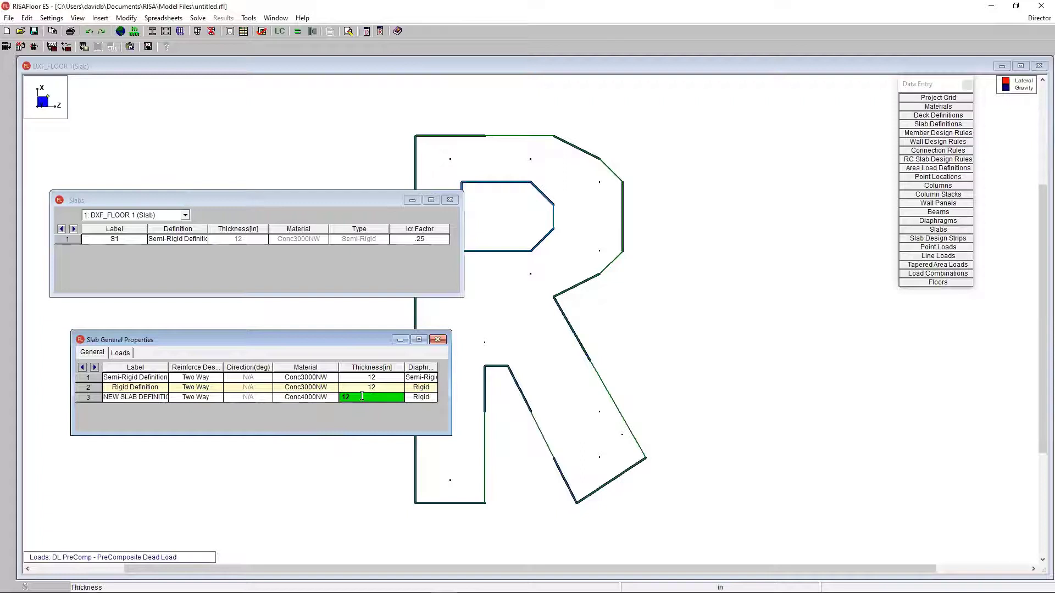
text(10)
click(418, 397)
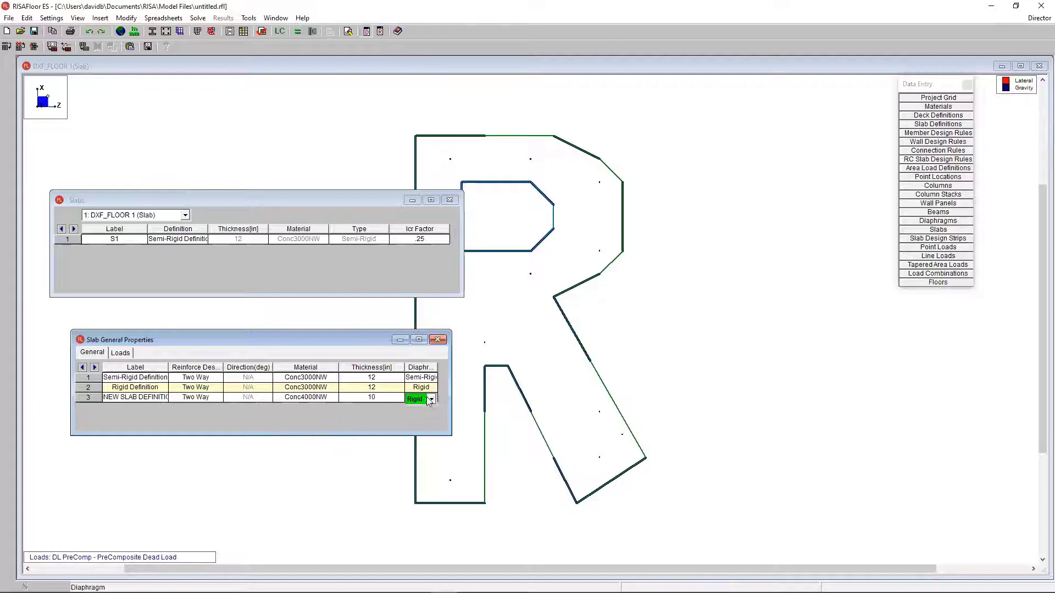
click(432, 400)
click(421, 418)
click(438, 340)
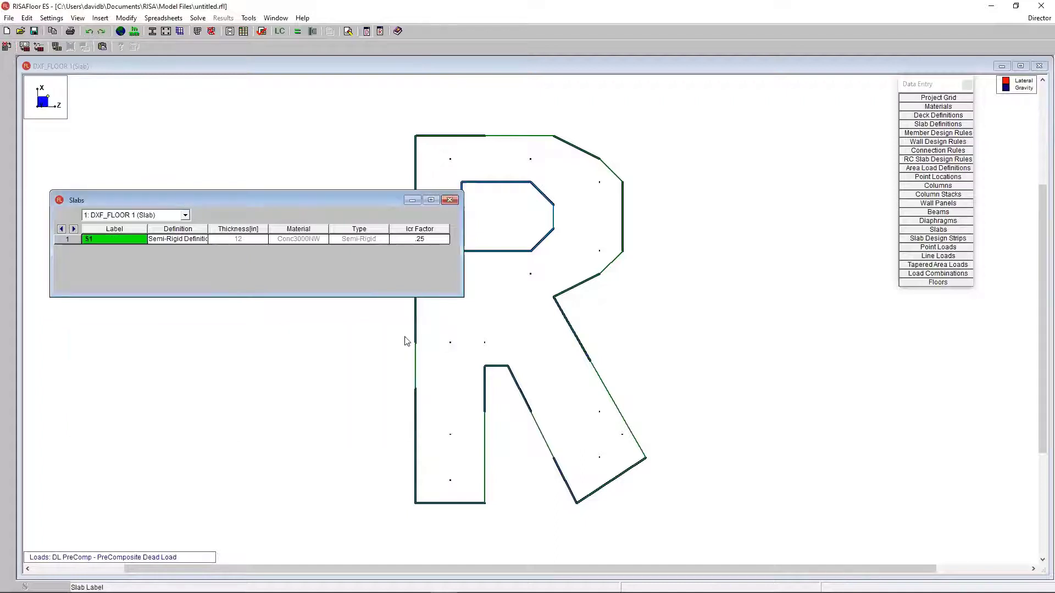
Assign NEW SLAB DEFINITION to slab S1 and close the Slabs table.
click(187, 243)
click(187, 243)
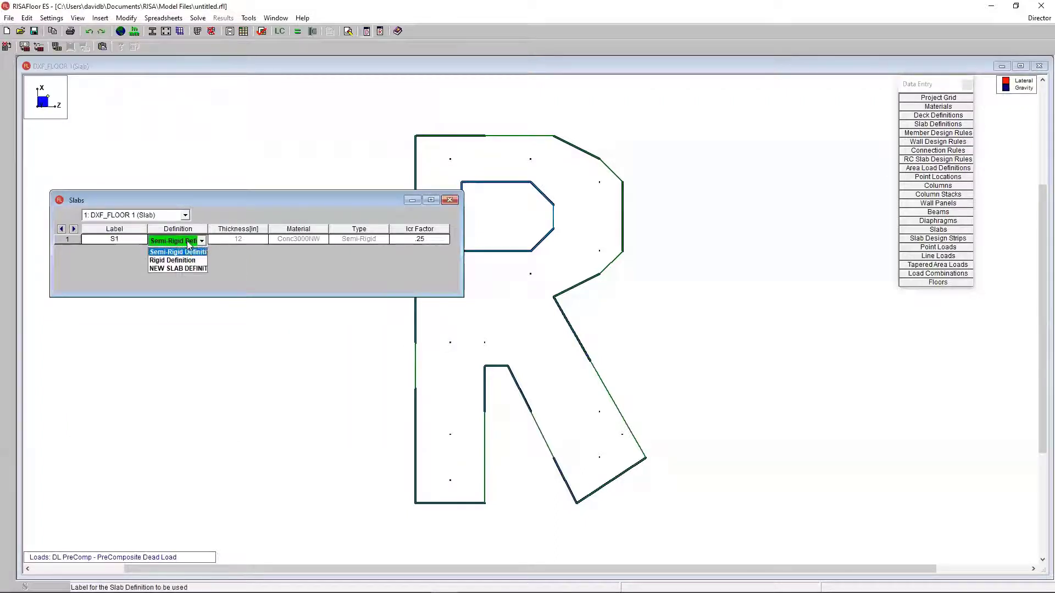
click(177, 269)
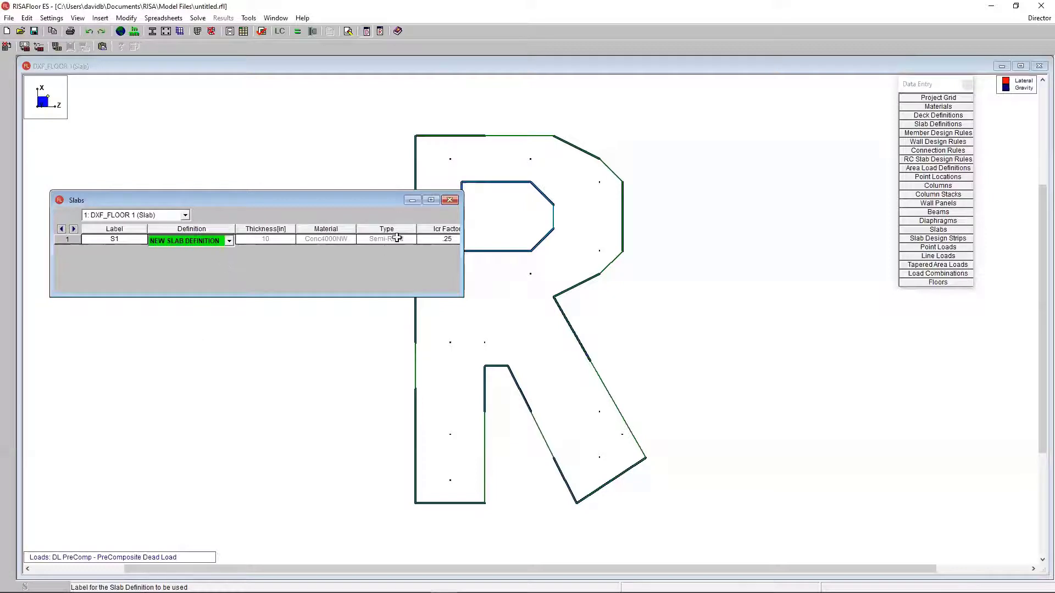
click(445, 201)
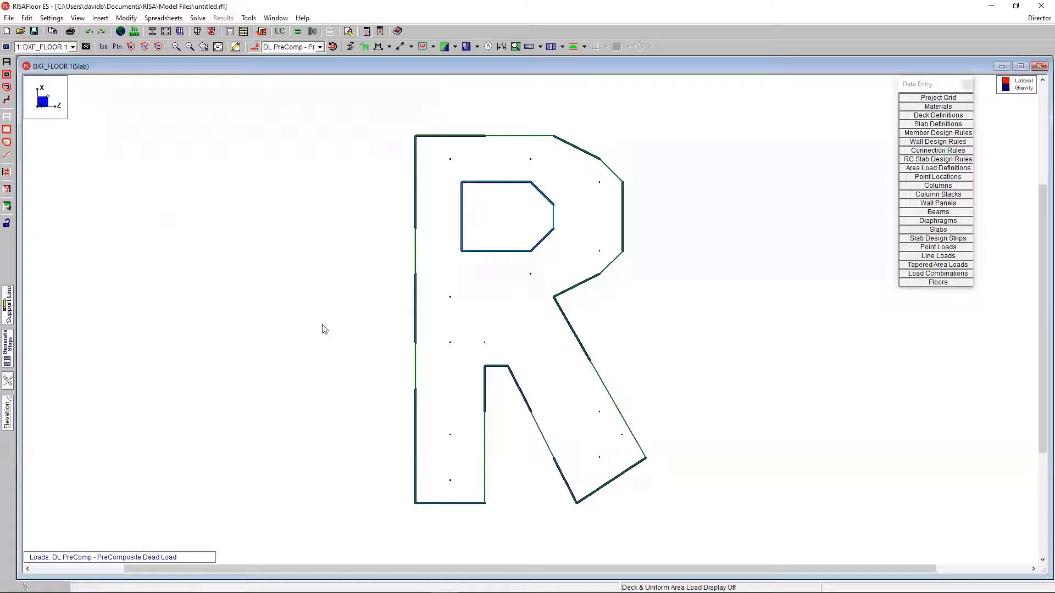
Fill the wall panels table's entire Function column with Lateral.
middle_drag(648, 352, 599, 342)
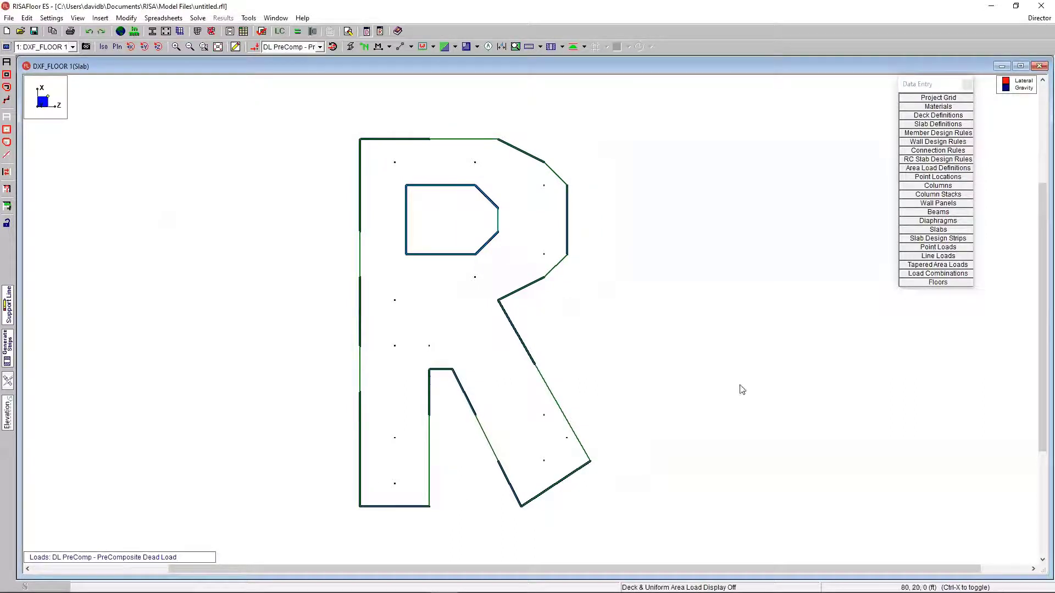
click(940, 203)
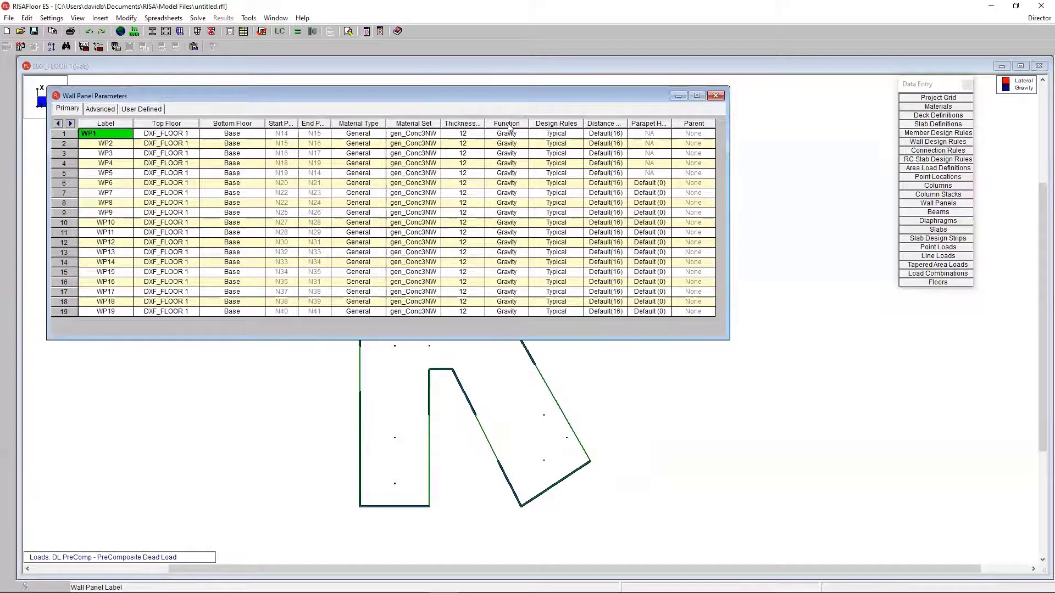
click(510, 126)
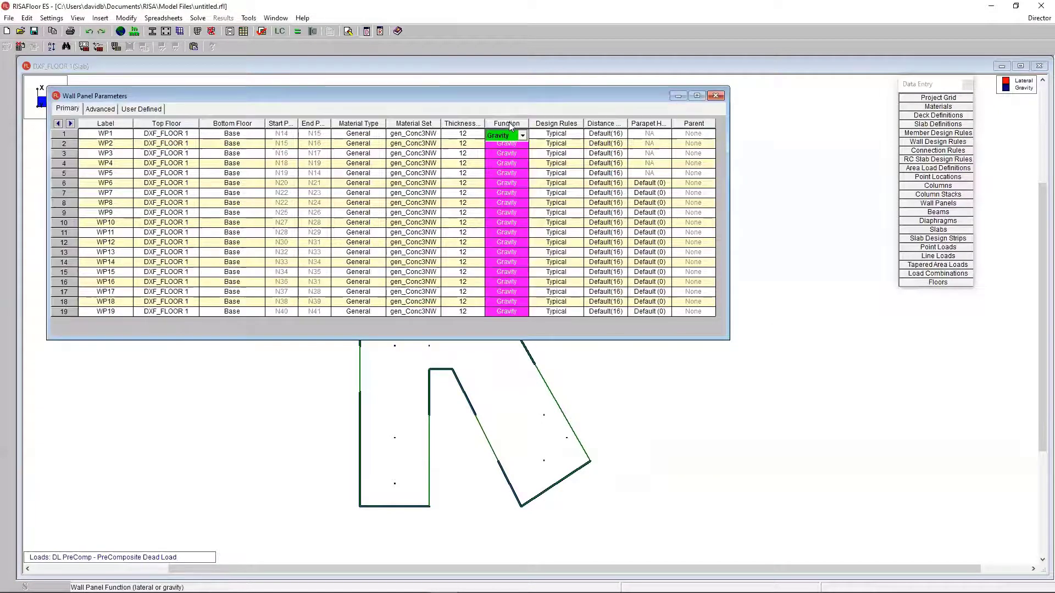
right_click(506, 211)
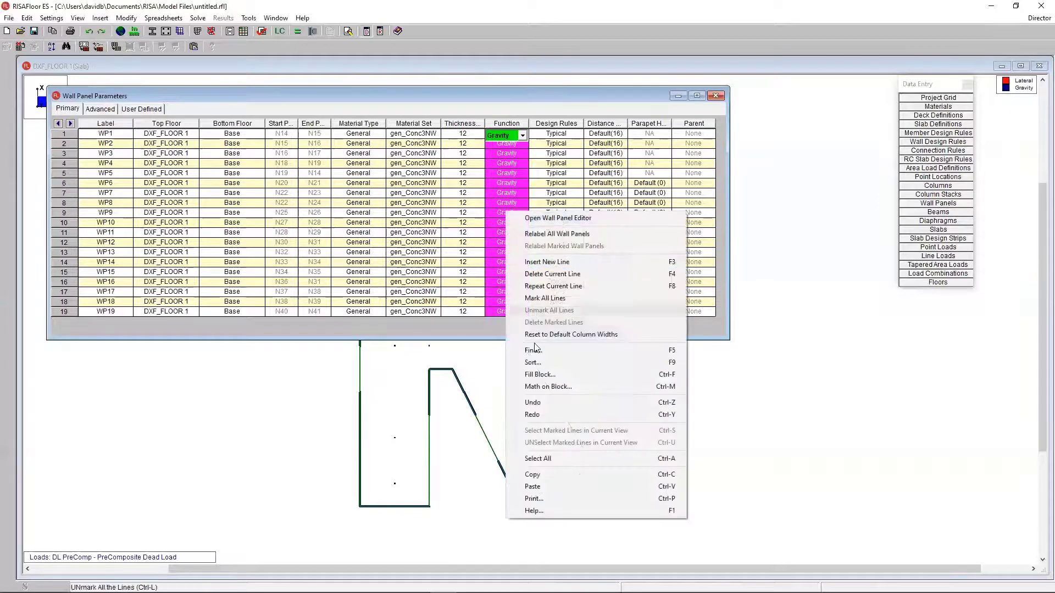
click(540, 377)
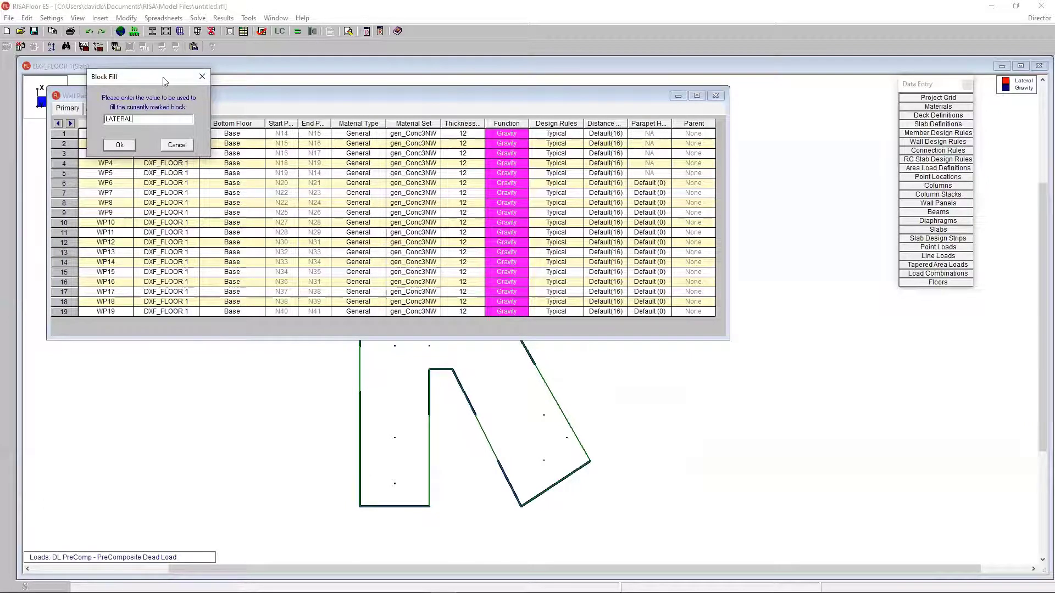
drag(163, 76, 653, 314)
click(609, 381)
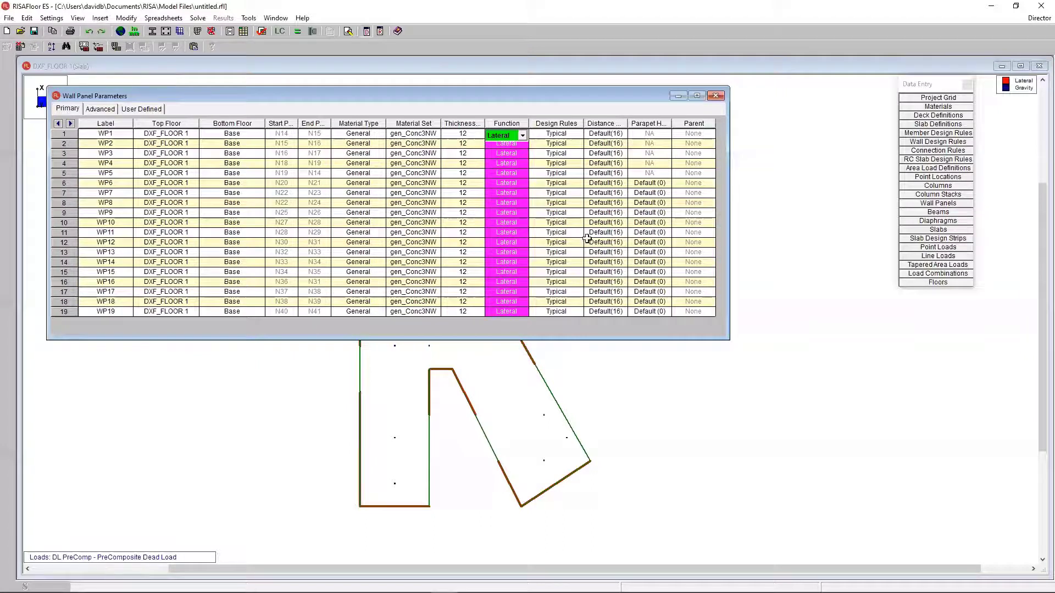
click(717, 96)
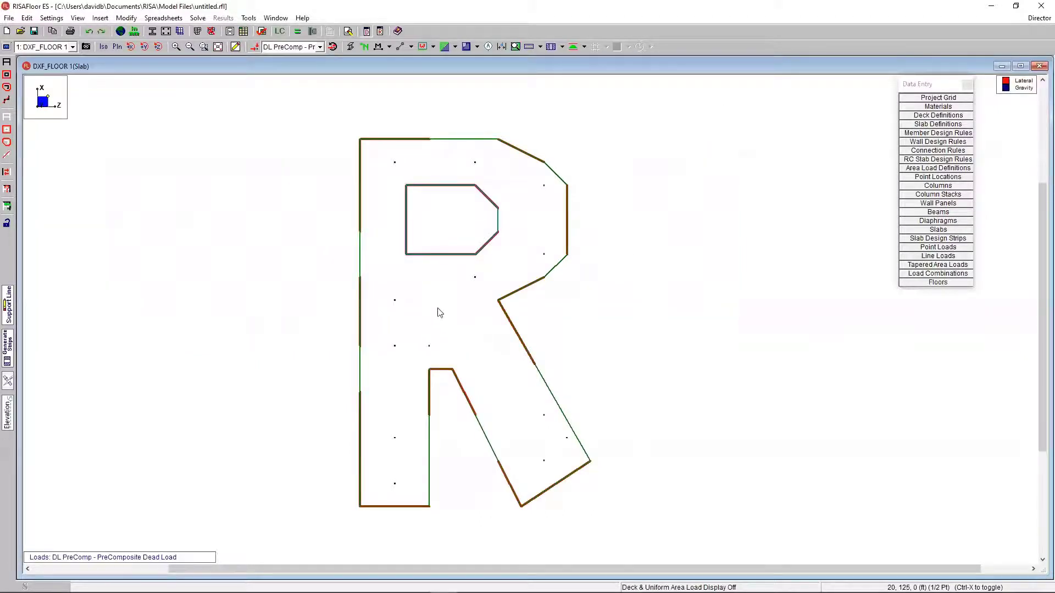
scroll(439, 316, right, 1)
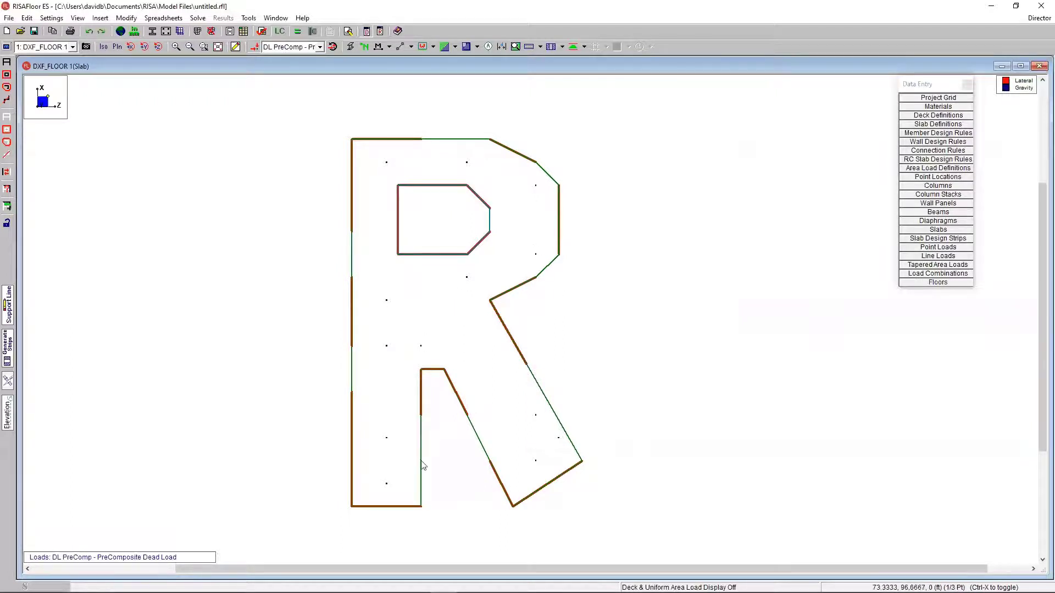
mouse_move(416, 582)
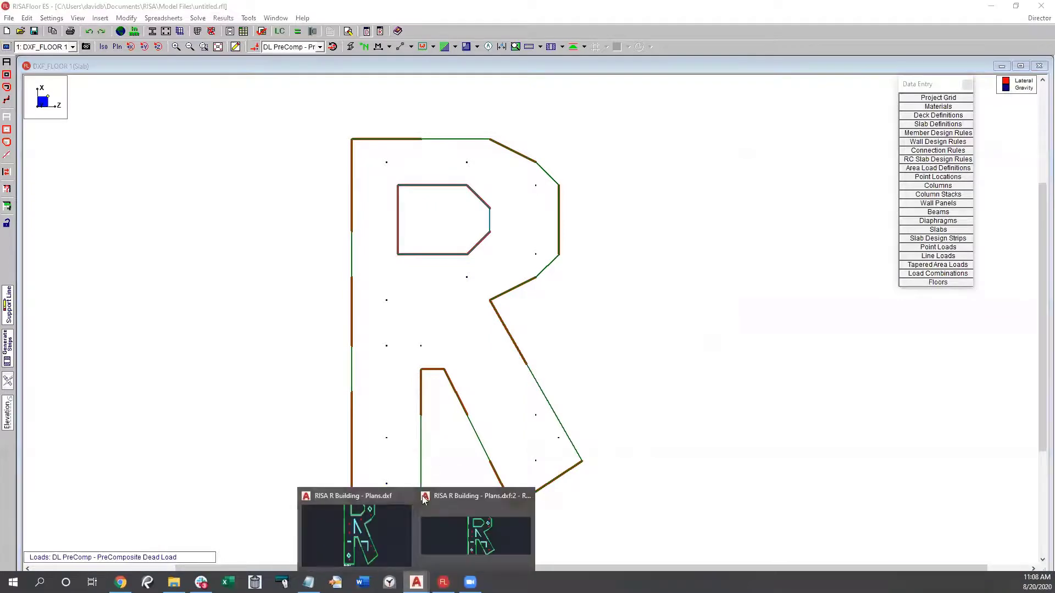
click(367, 532)
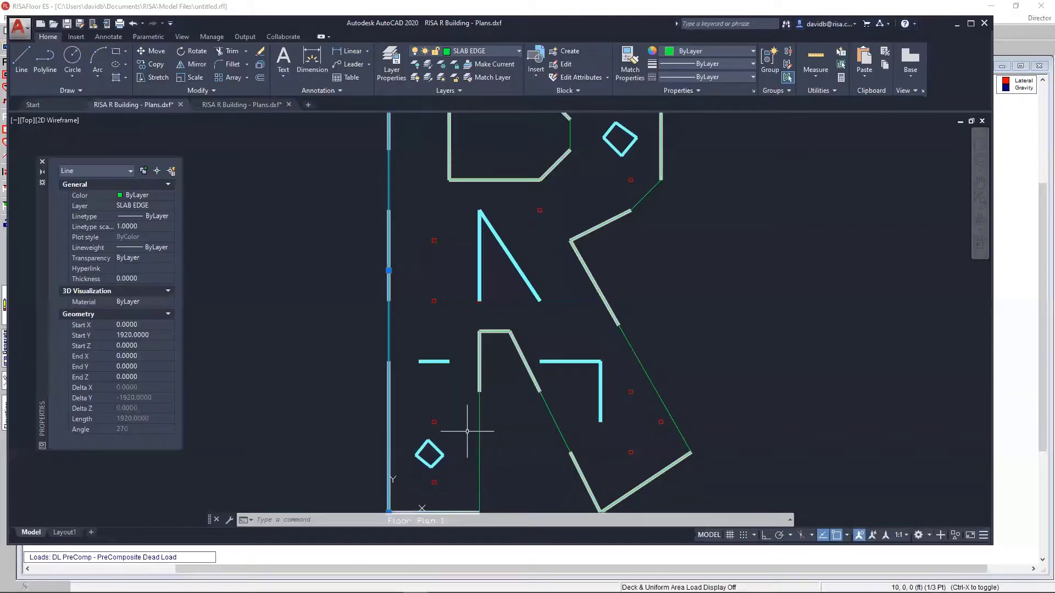
click(405, 557)
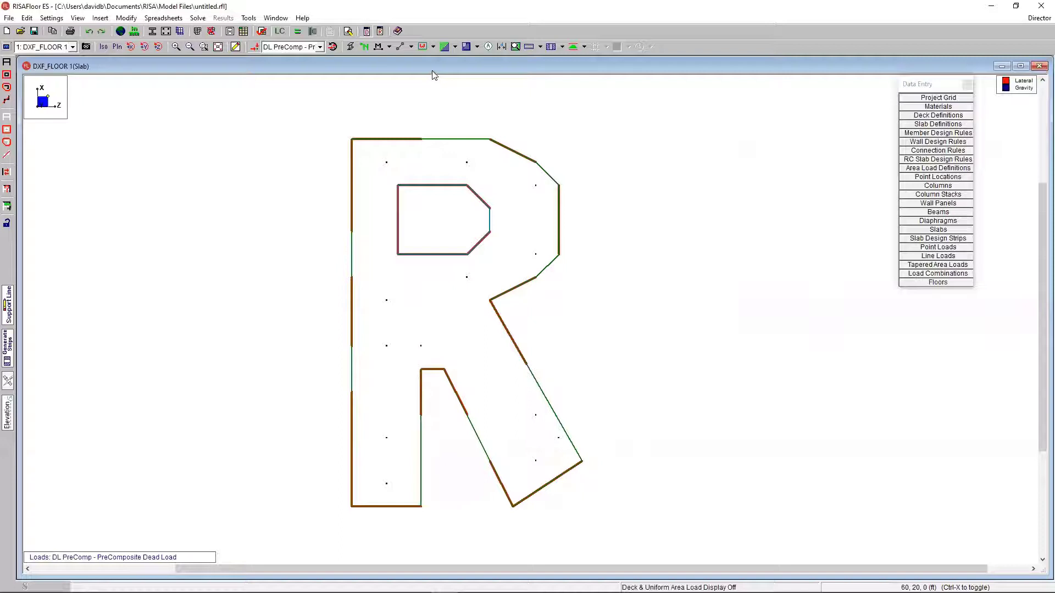
Import RISA R Building - Plans.dxf from the Desktop as a drawing-grid underlay.
mouse_move(432, 71)
click(306, 79)
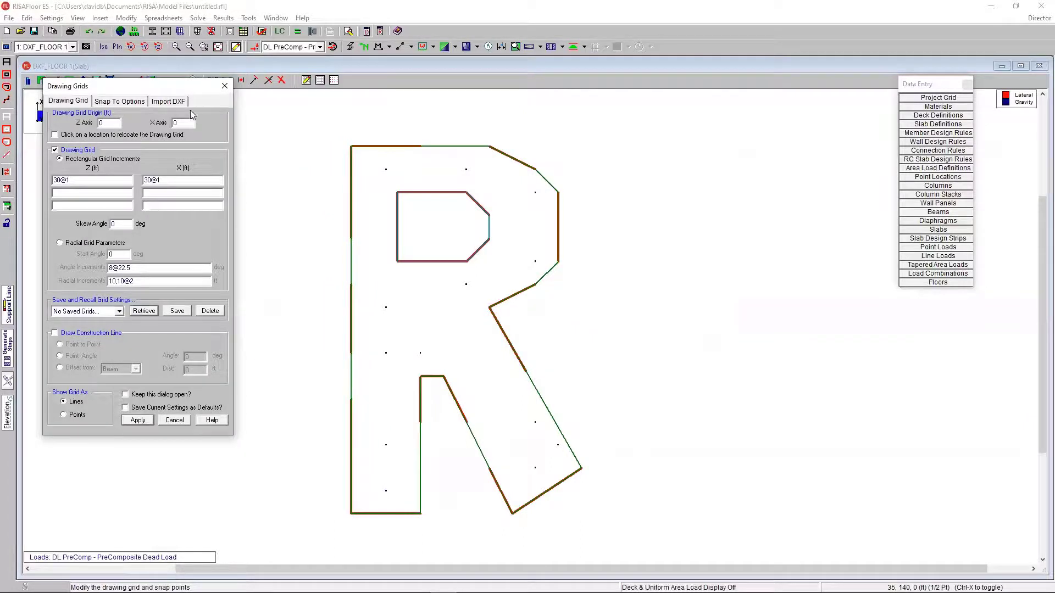
click(169, 101)
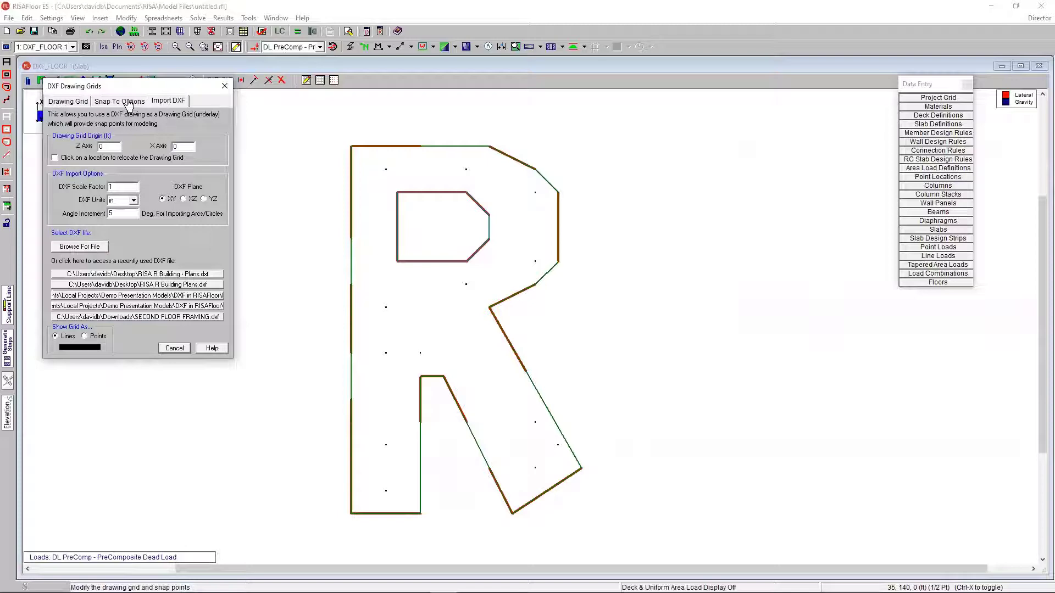
click(224, 86)
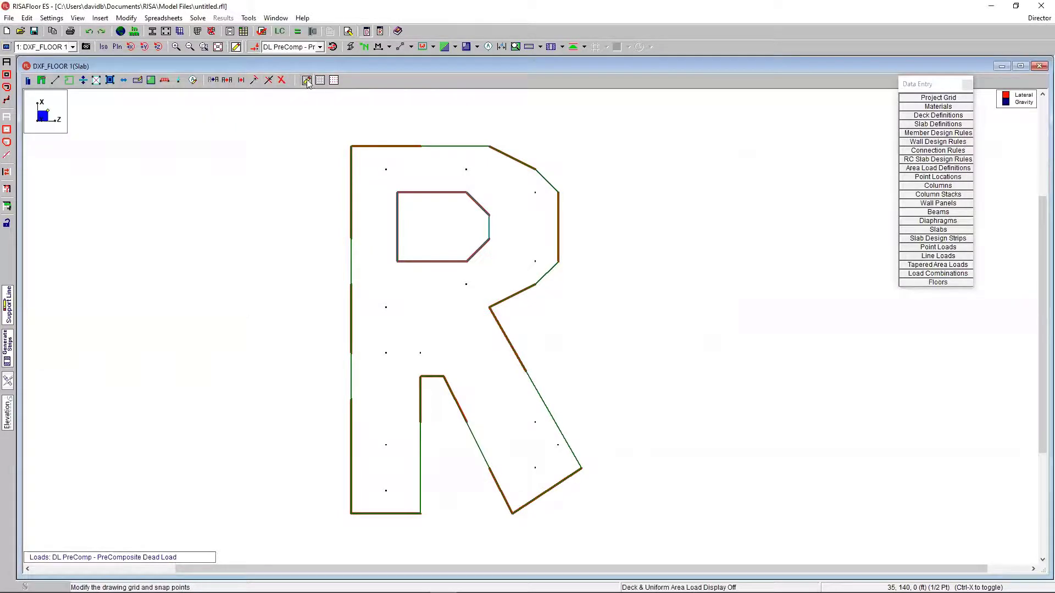
click(306, 80)
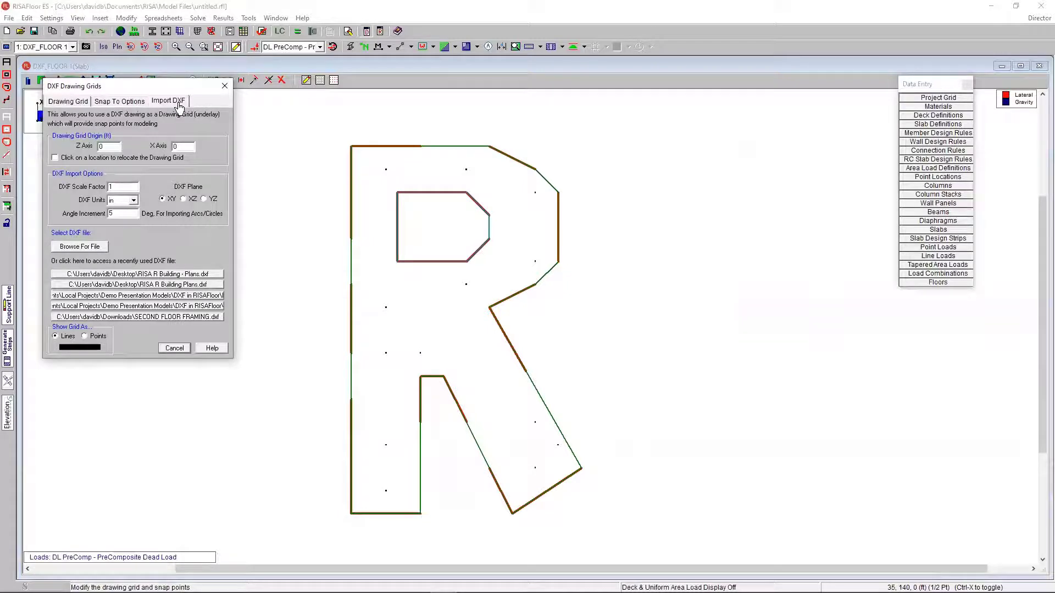
click(101, 247)
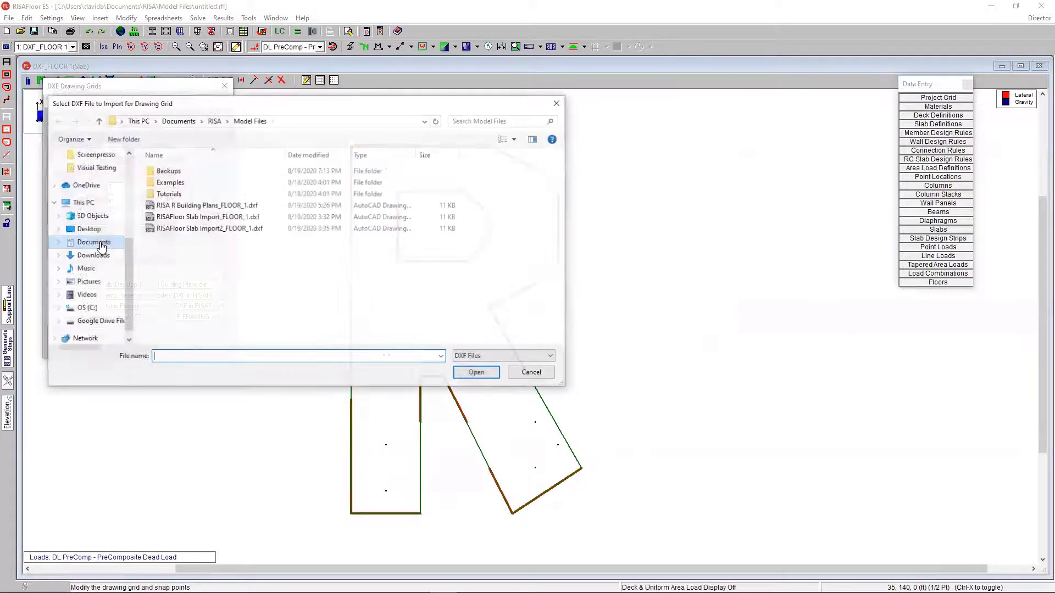
click(91, 230)
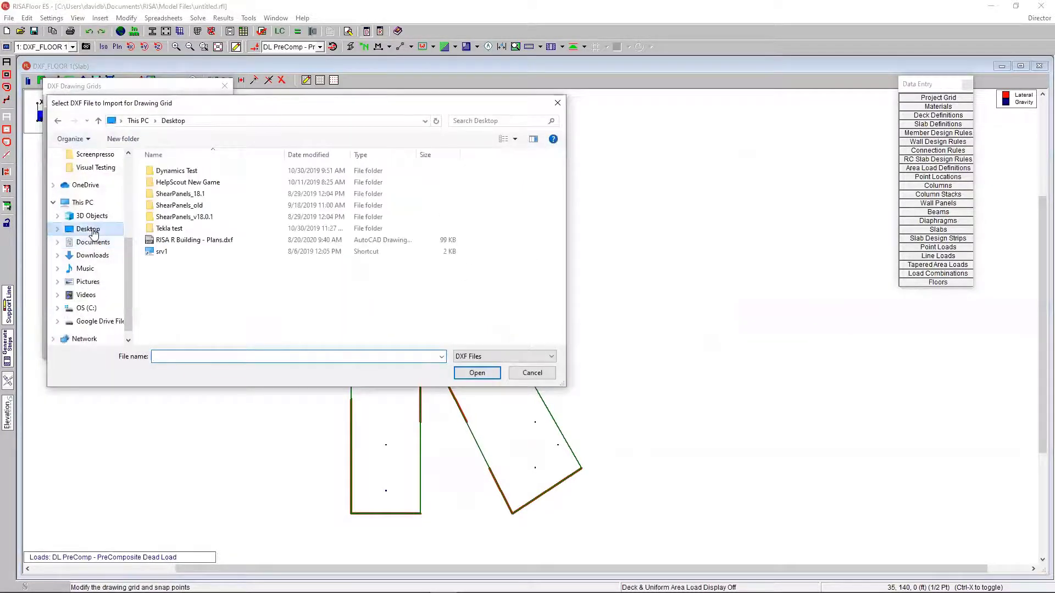
click(179, 245)
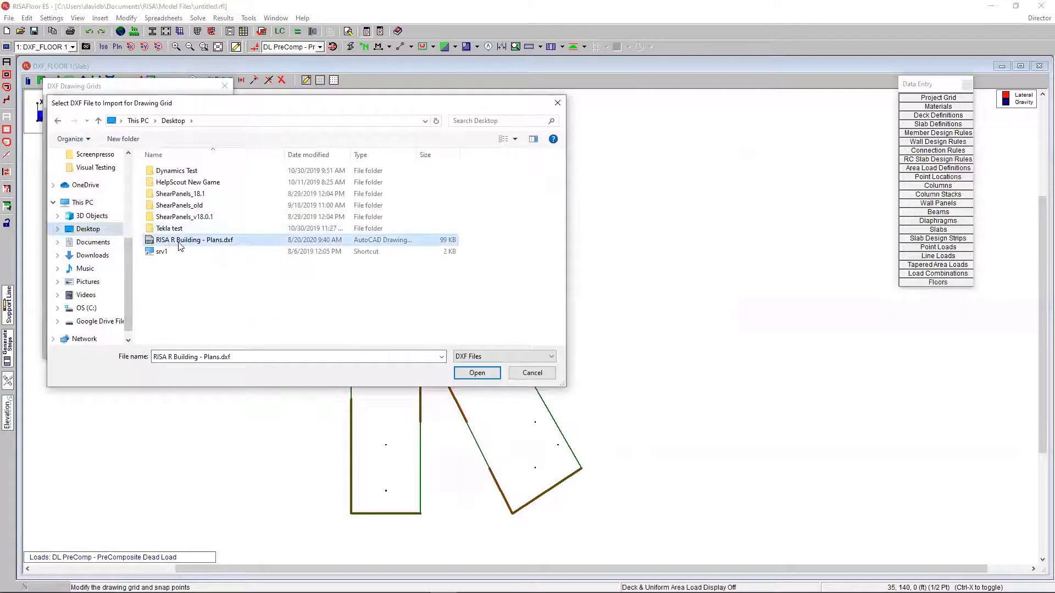
click(474, 374)
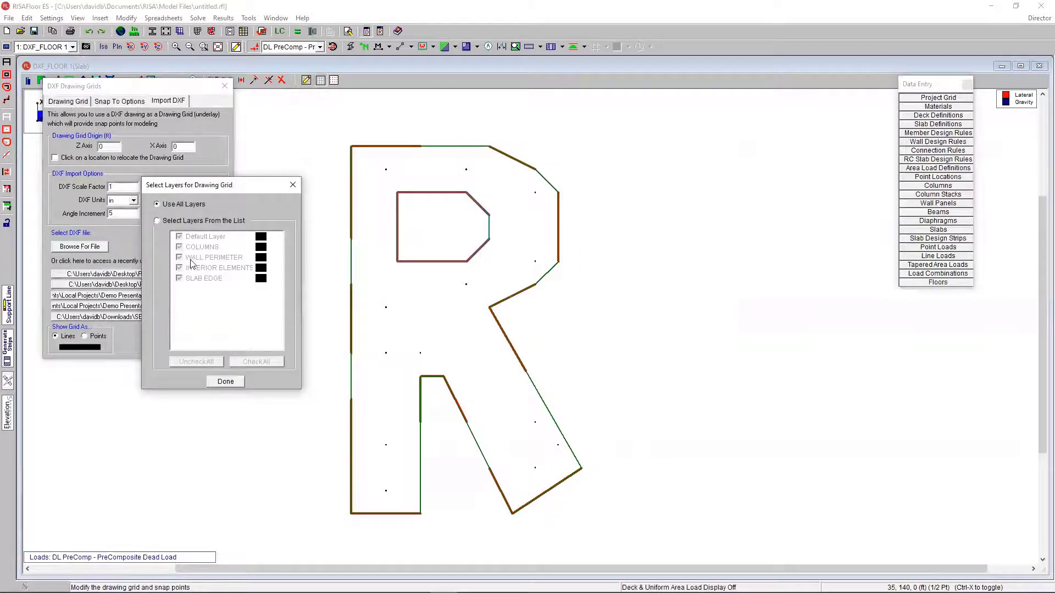
Keep only the INTERIOR ELEMENTS layer visible and colour it blue.
click(173, 221)
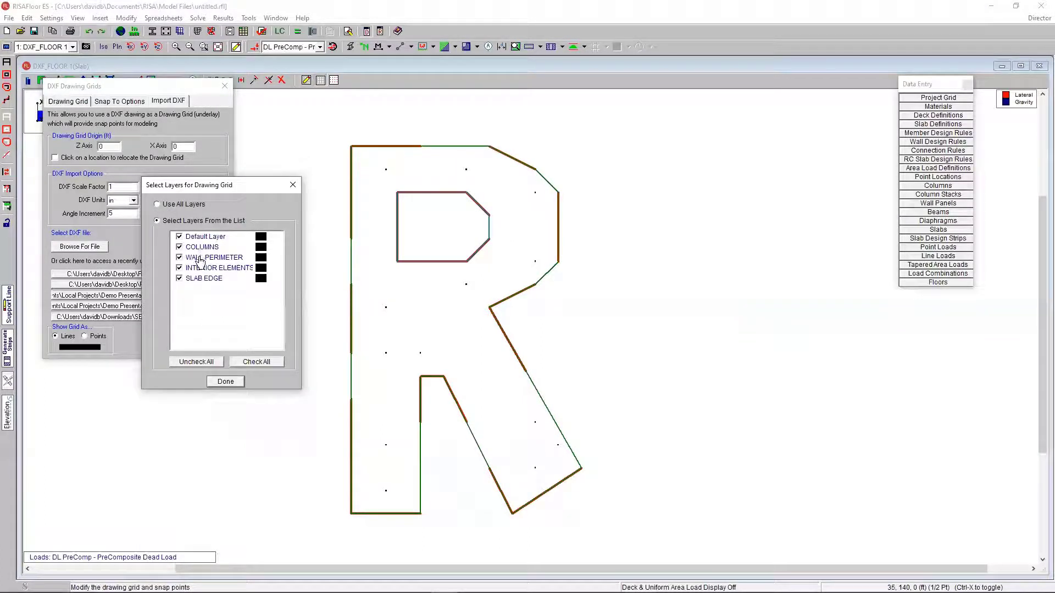
click(197, 362)
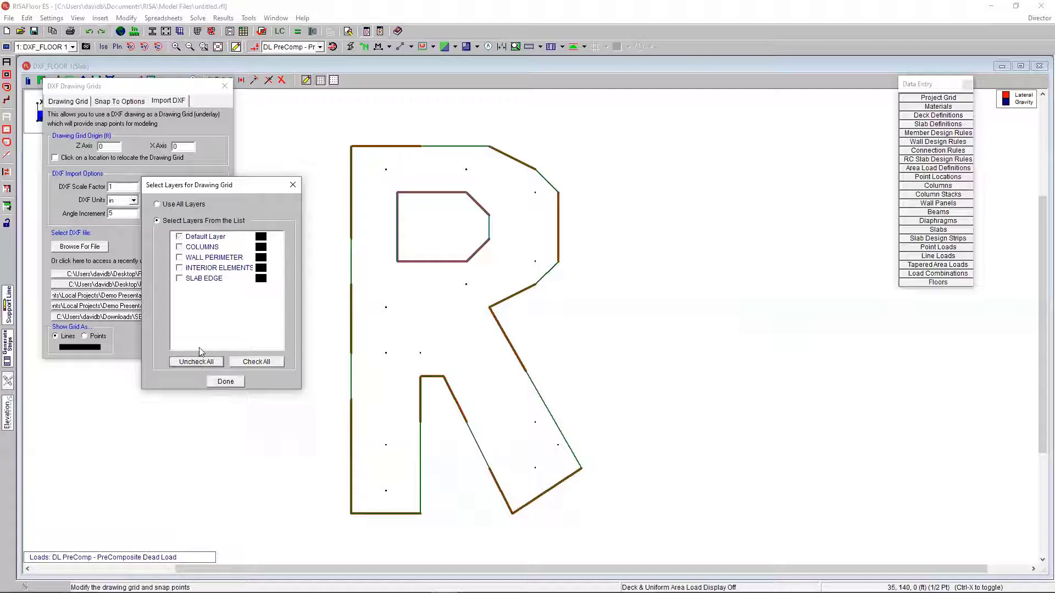
click(189, 270)
click(260, 269)
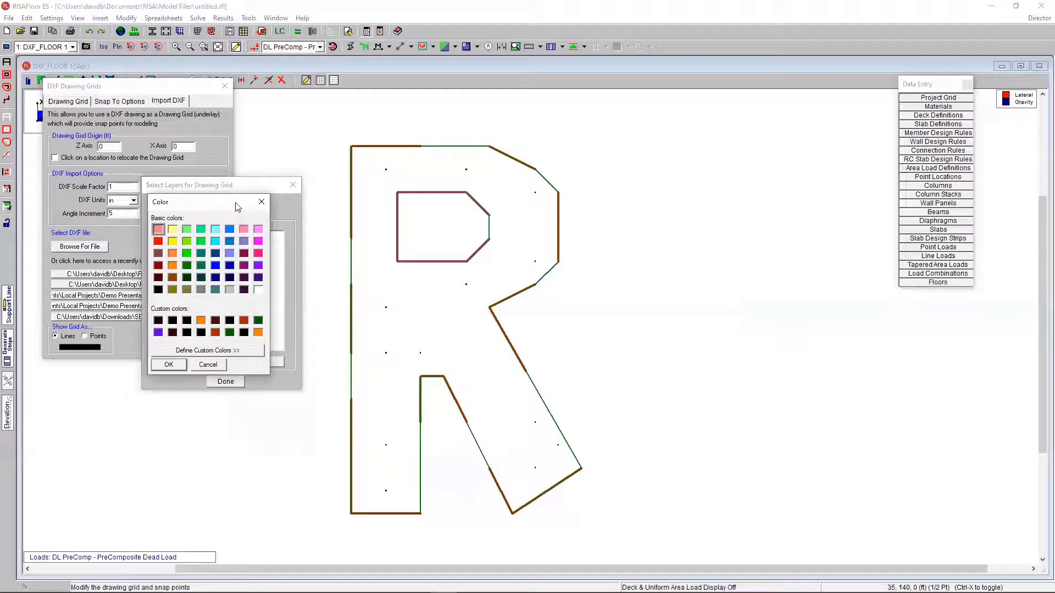
drag(250, 208, 415, 248)
click(394, 269)
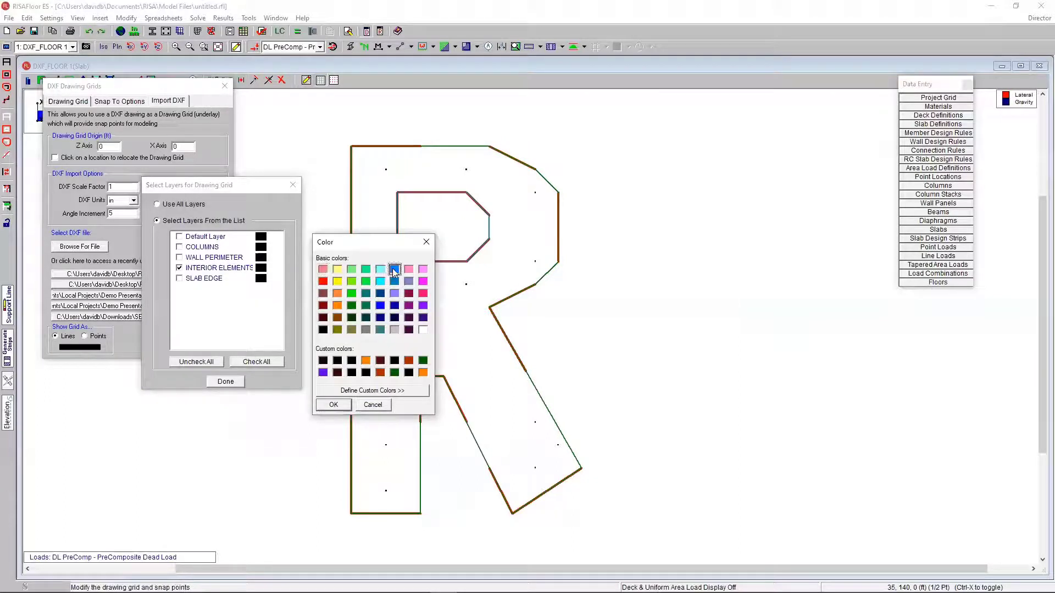
click(333, 405)
click(226, 382)
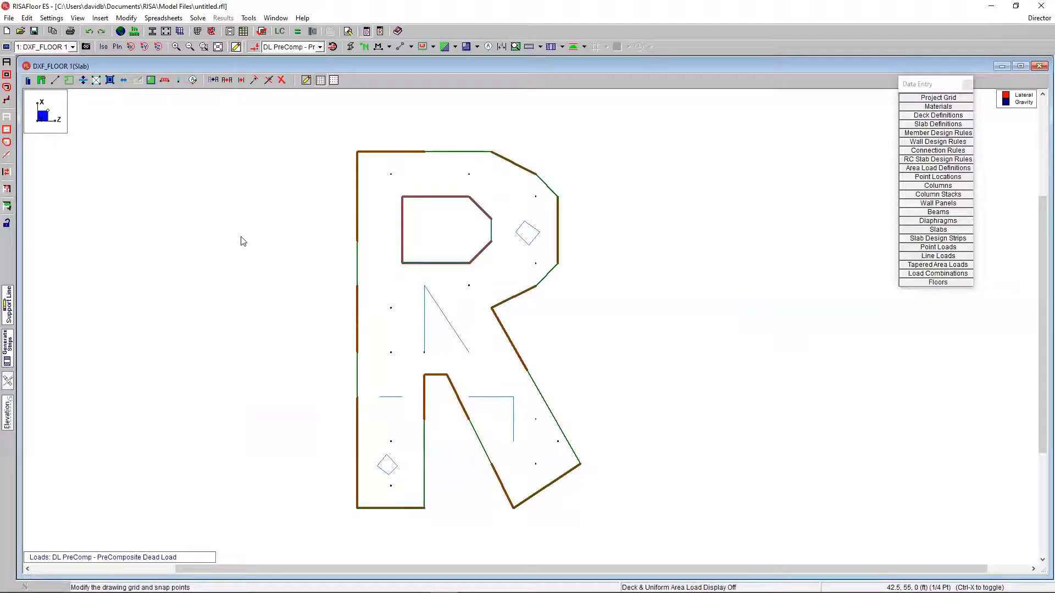
Set new wall panels to Concrete Conc4000NW, 8 in thick, Lateral.
click(41, 80)
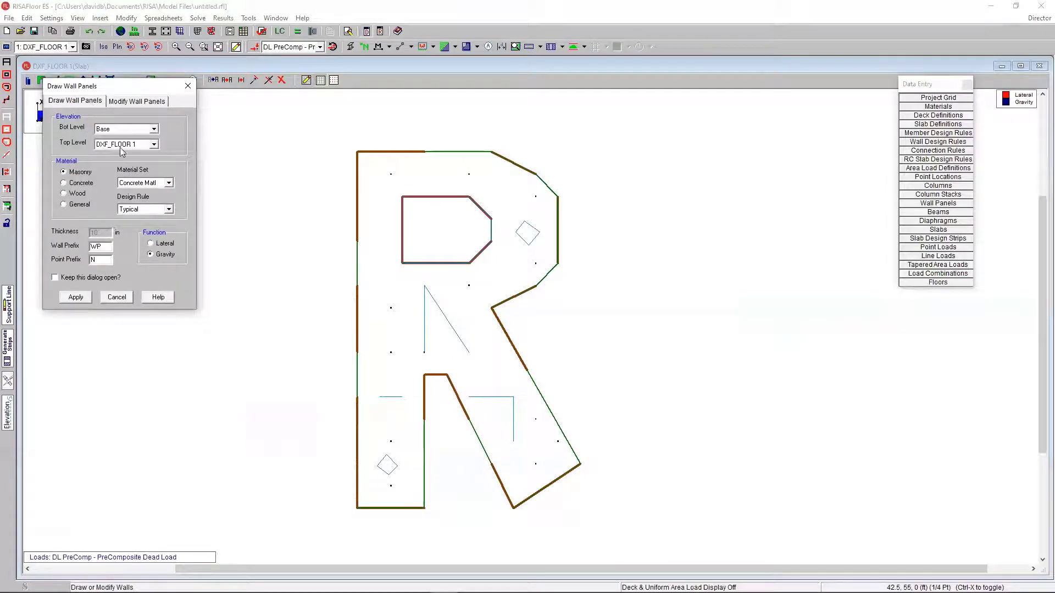
click(91, 188)
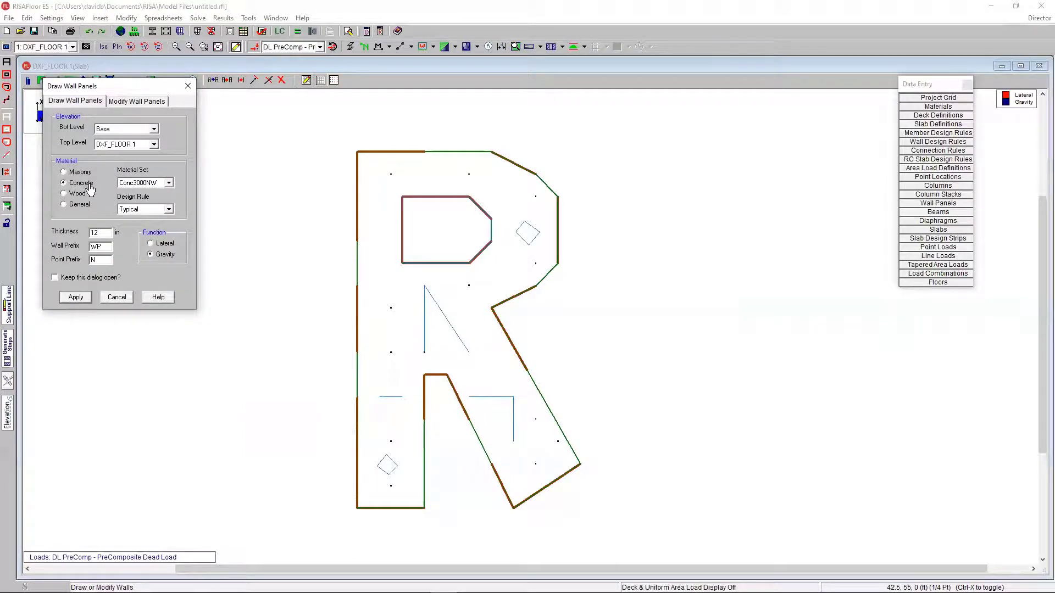
click(133, 184)
click(136, 207)
drag(107, 233, 82, 233)
text(8)
click(151, 245)
click(75, 297)
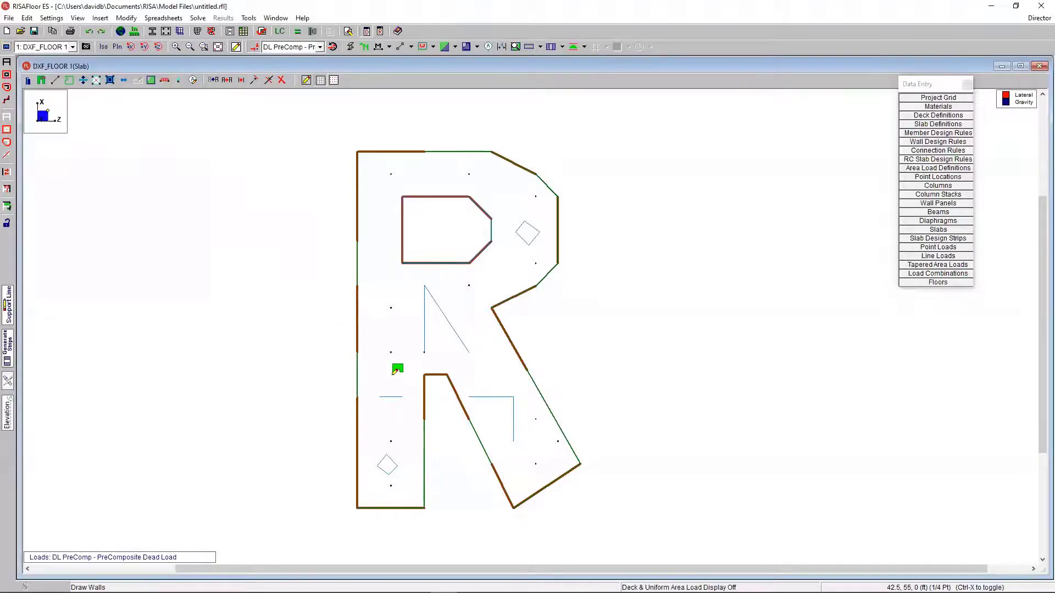
Trace walls over the interior underlay lines: a straight wall, an L-shaped wall and a V-shaped pair.
scroll(399, 395, up, 2)
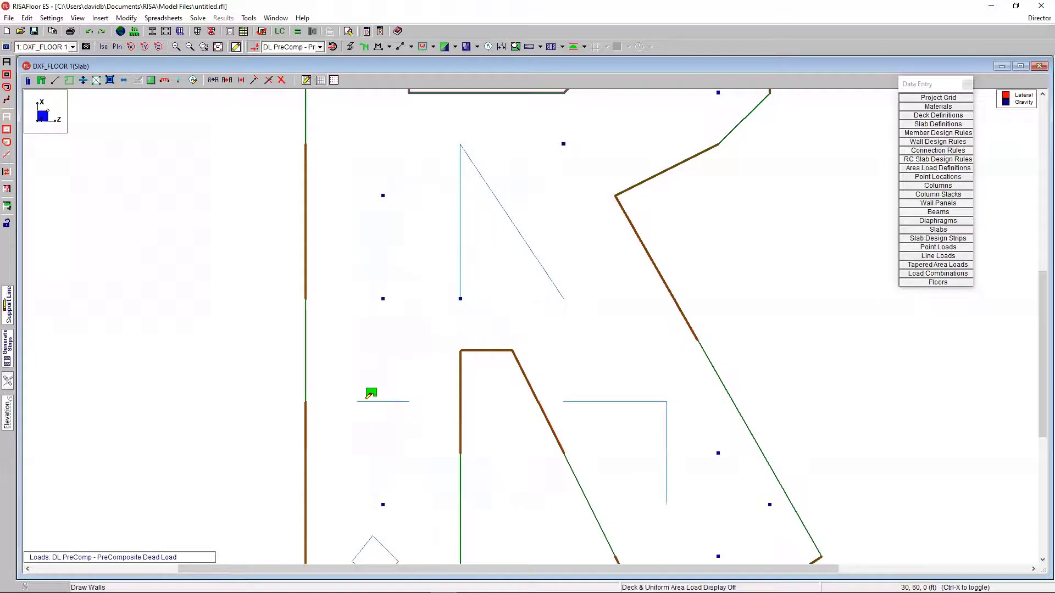
click(414, 400)
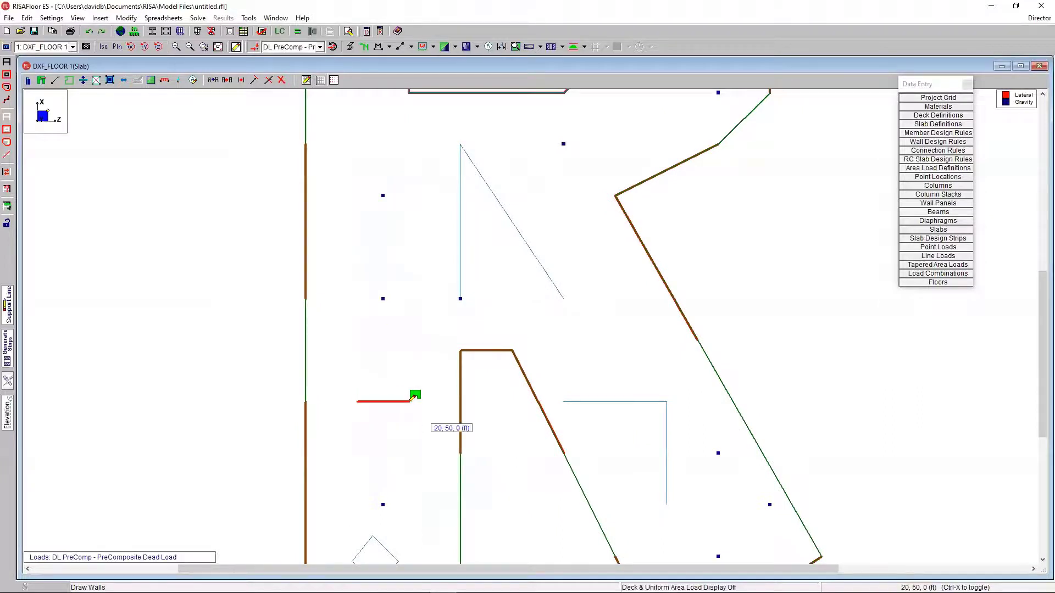
click(564, 401)
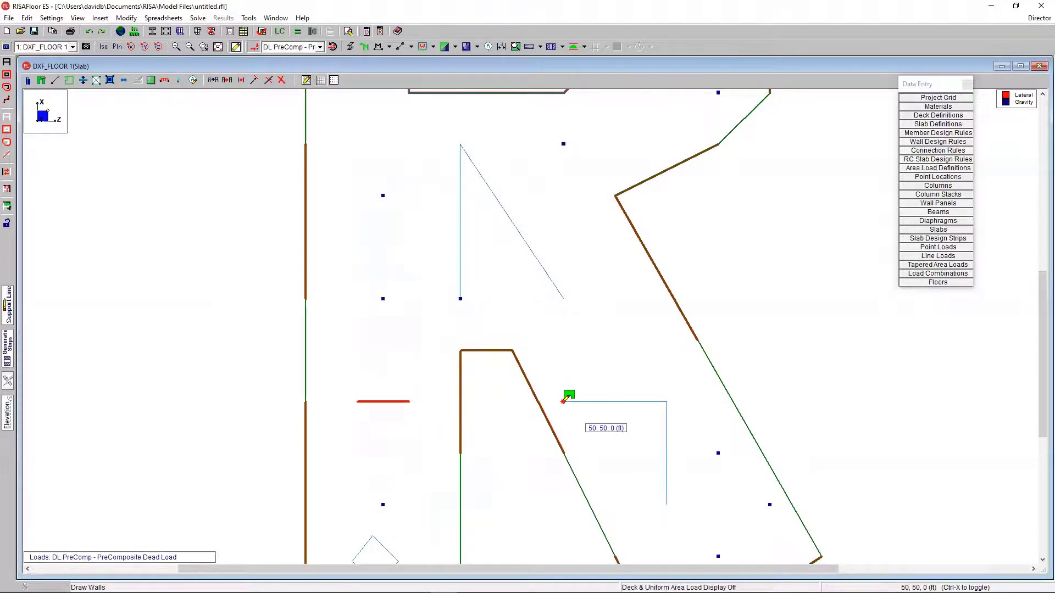
click(667, 401)
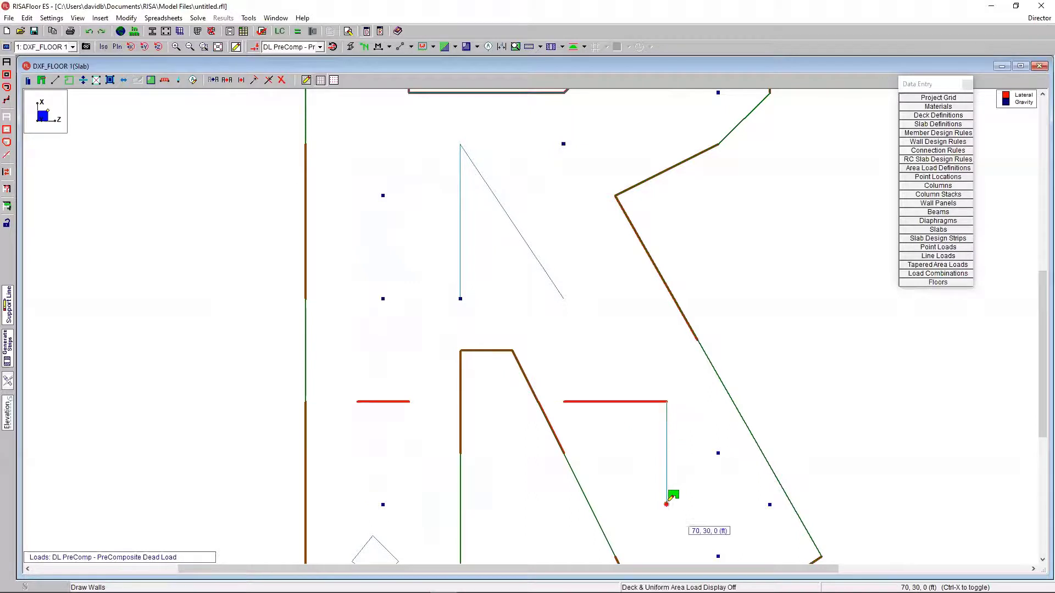
click(675, 492)
scroll(622, 379, up, 2)
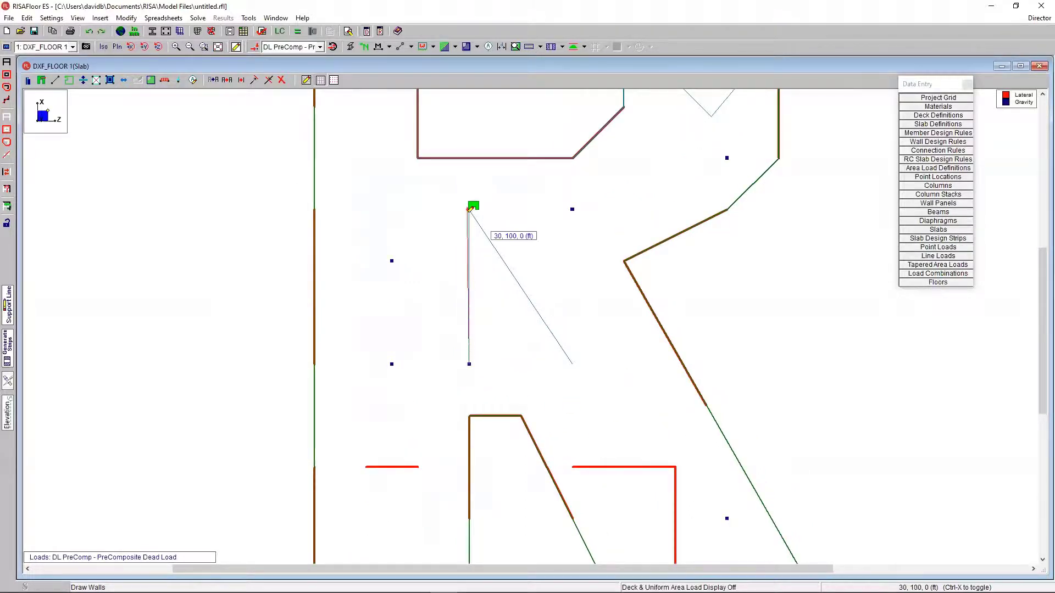
click(468, 211)
click(572, 358)
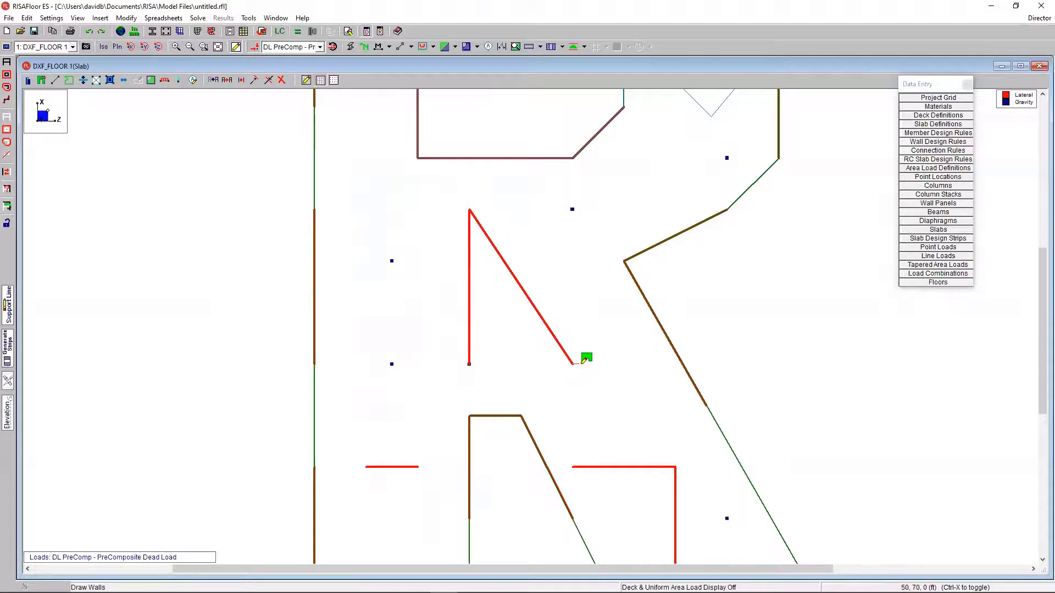
scroll(590, 358, down, 4)
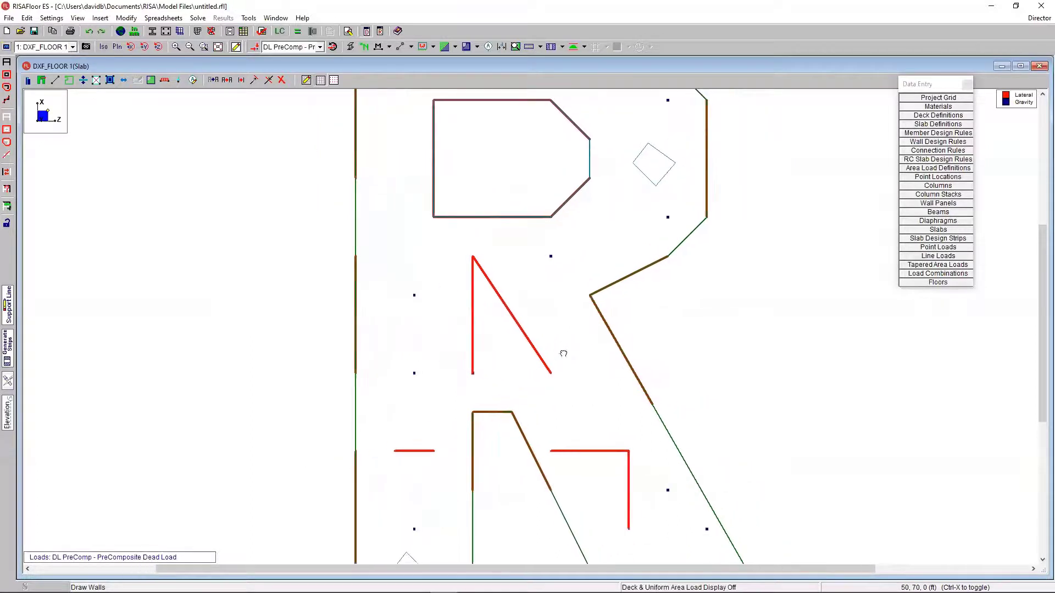
scroll(509, 302, down, 1)
key(Escape)
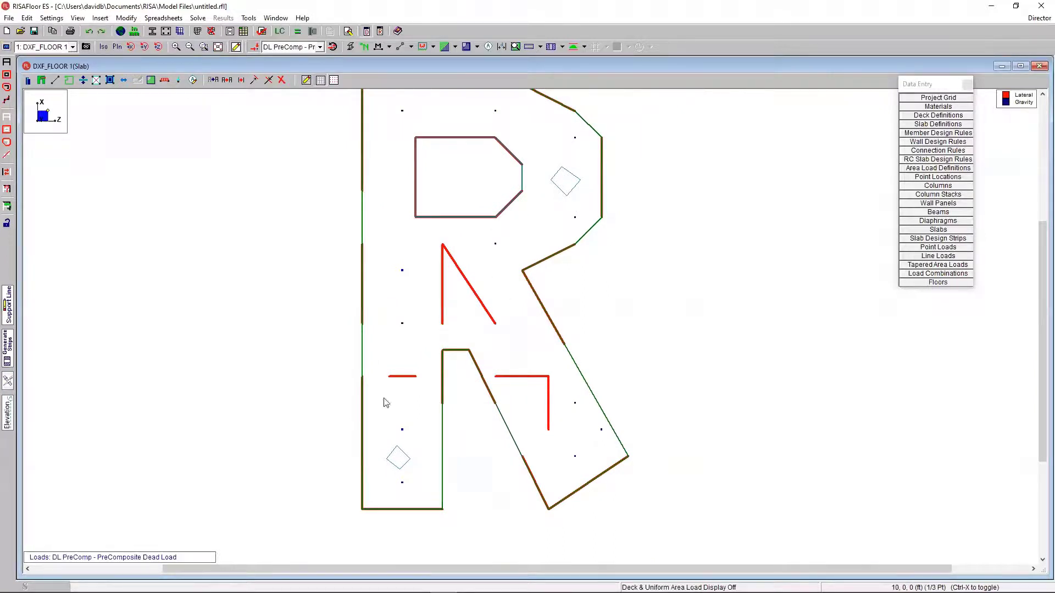
Make the lower-left diamond outline a slab opening.
click(69, 81)
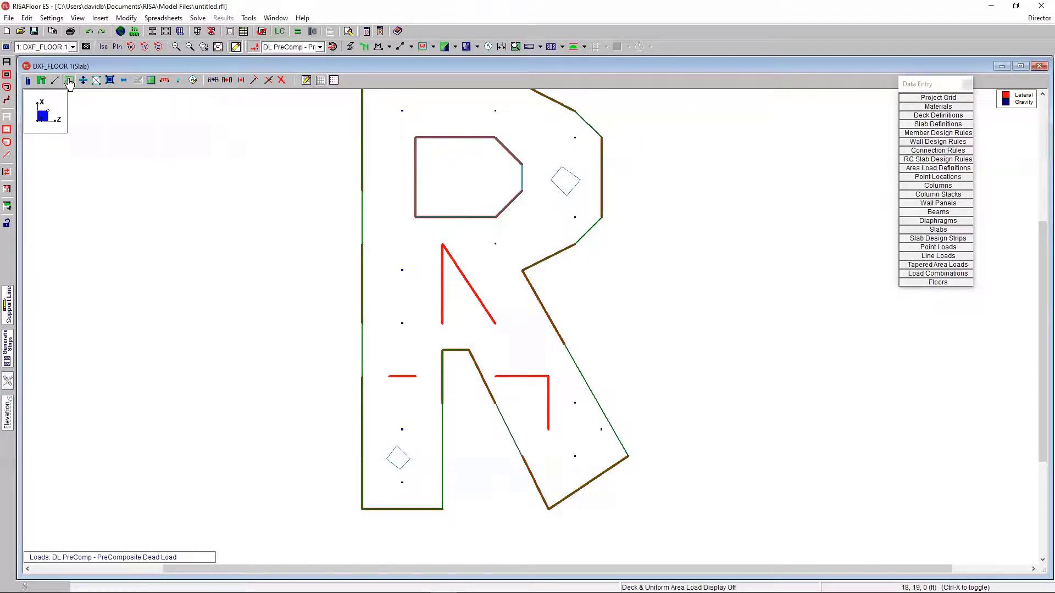
click(190, 101)
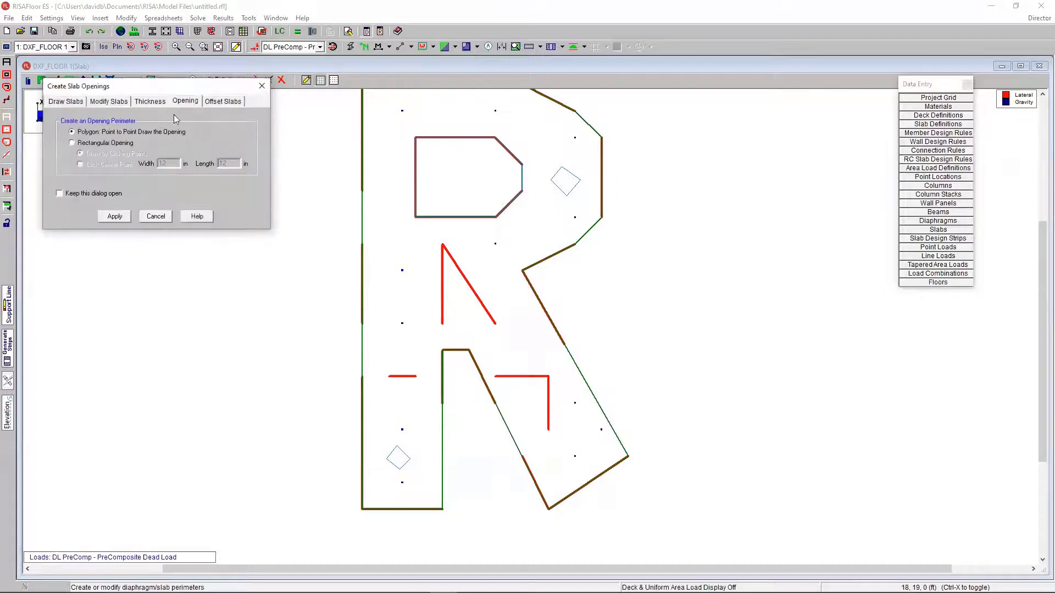
click(113, 217)
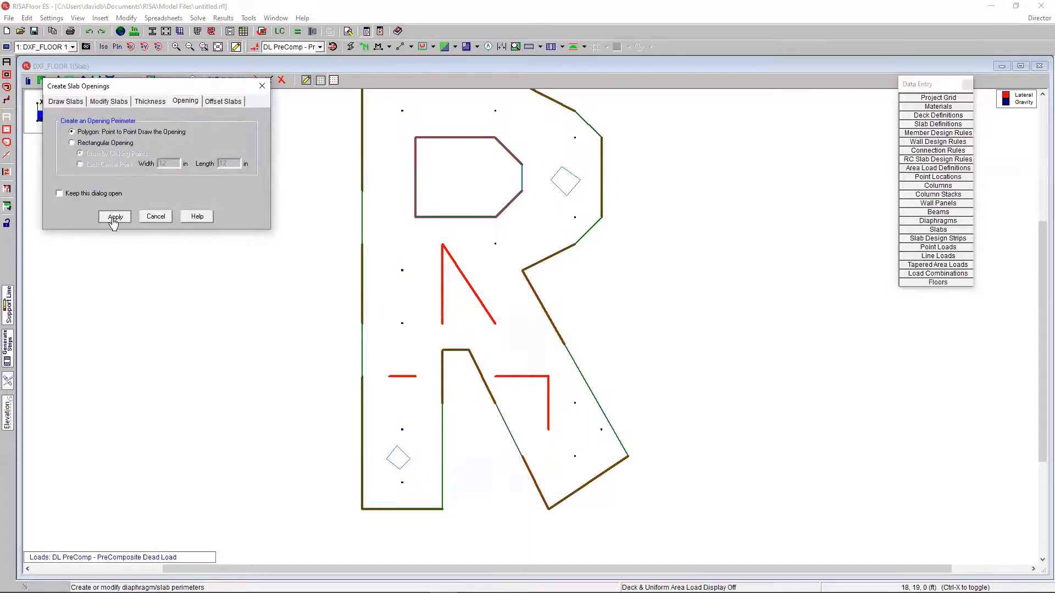
scroll(409, 470, up, 1)
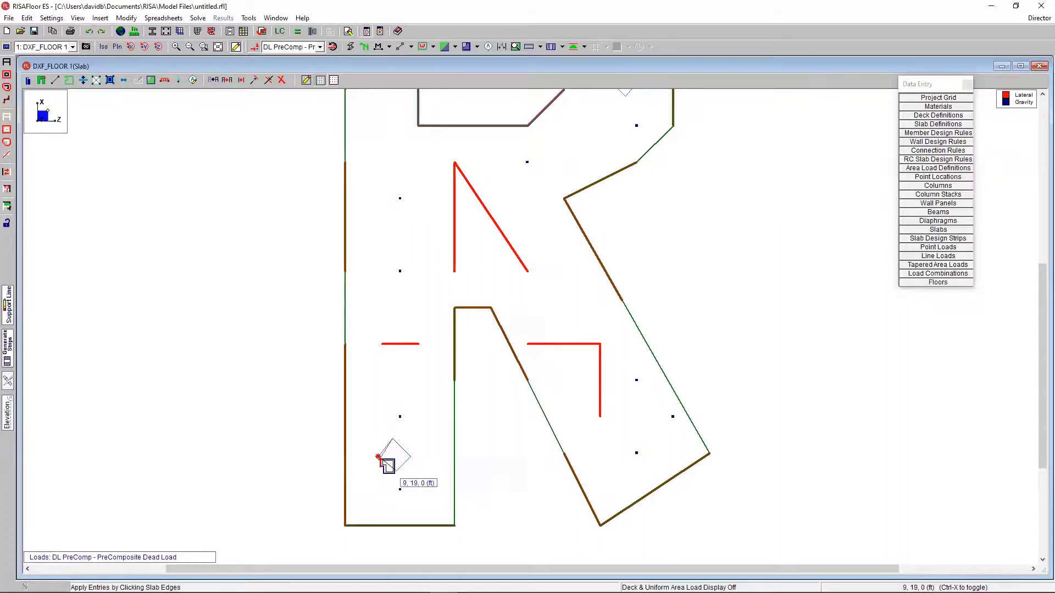
right_click(406, 455)
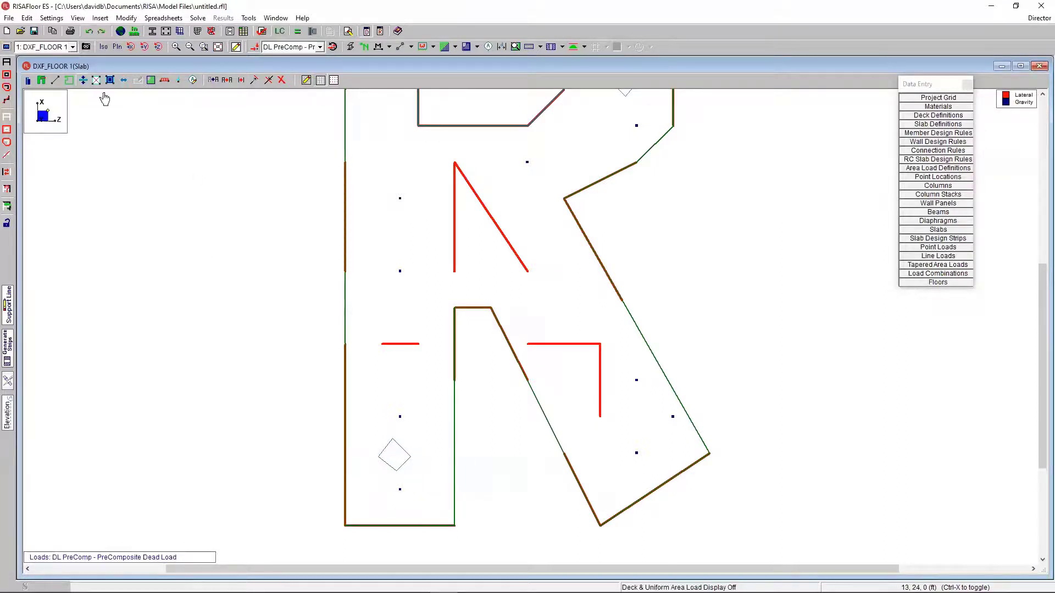
click(69, 80)
click(115, 216)
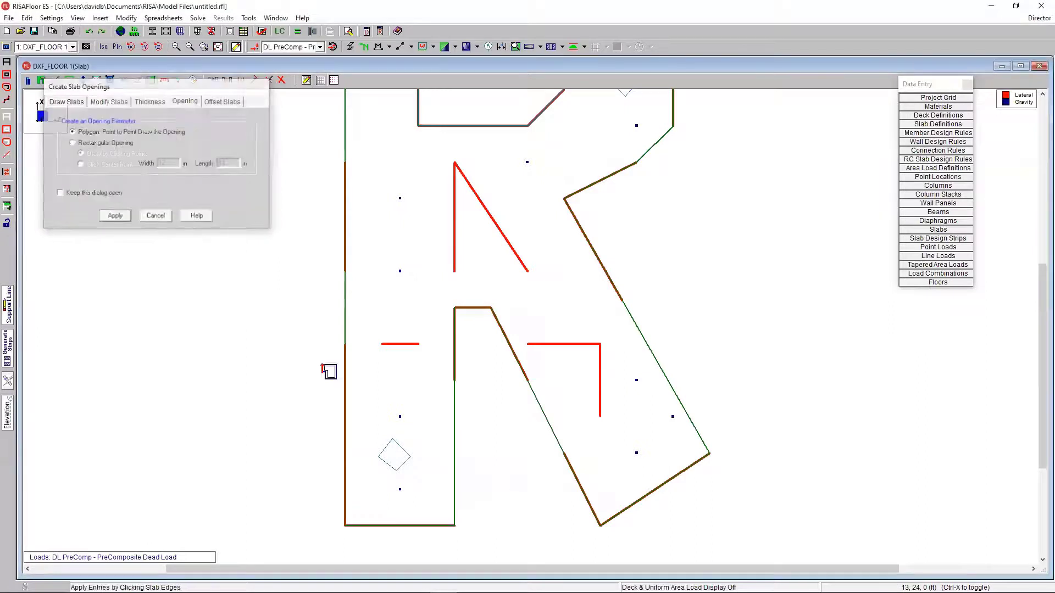
scroll(405, 443, up, 2)
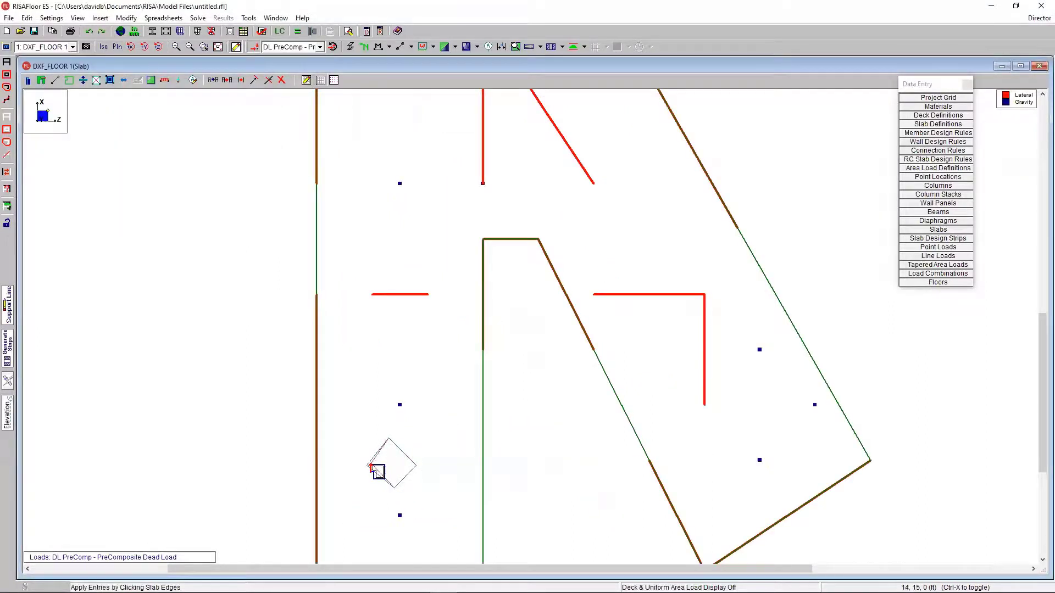
click(393, 445)
scroll(352, 340, down, 2)
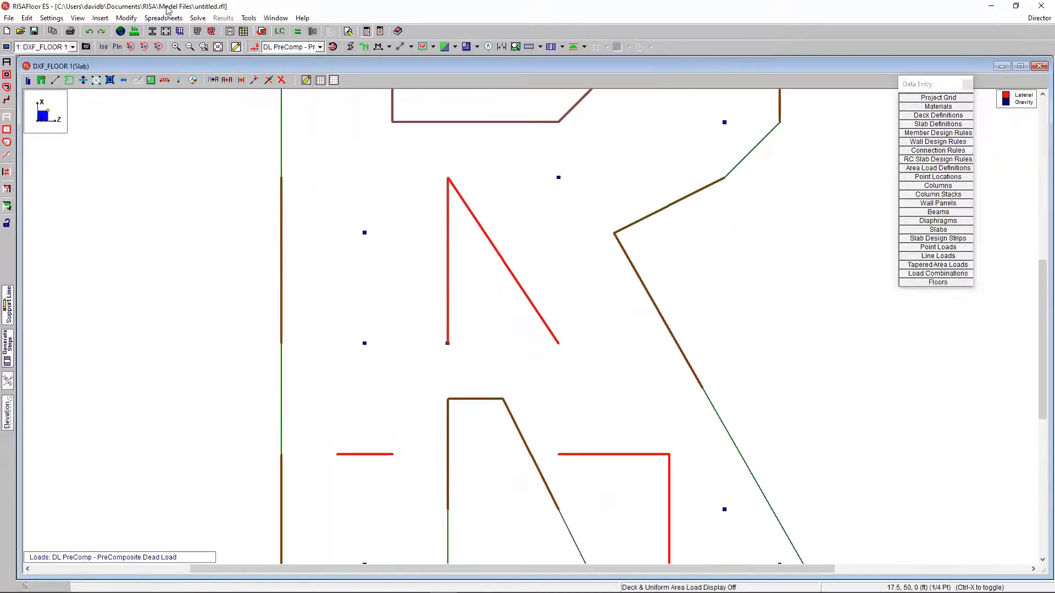
Draw a polygon opening over the upper-right diamond in the R's loop.
click(69, 81)
click(108, 216)
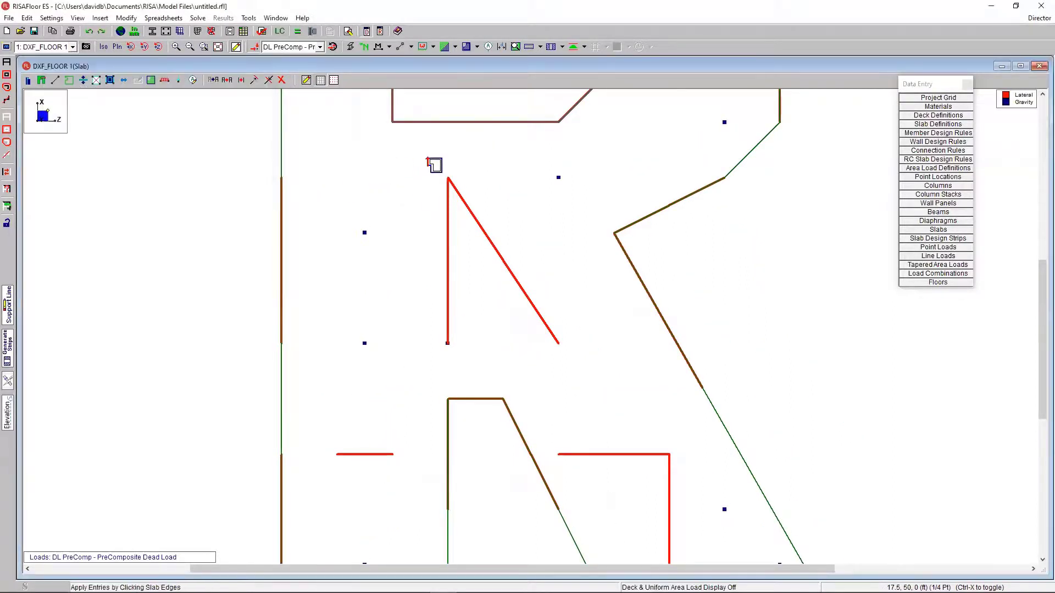
key(Right)
key(Up)
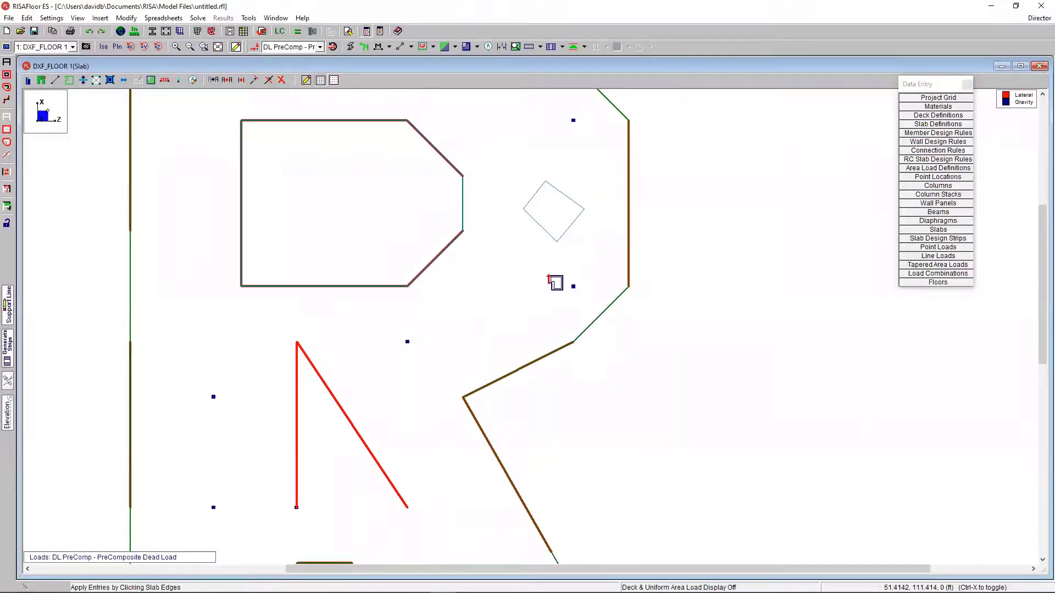
scroll(555, 282, down, 1)
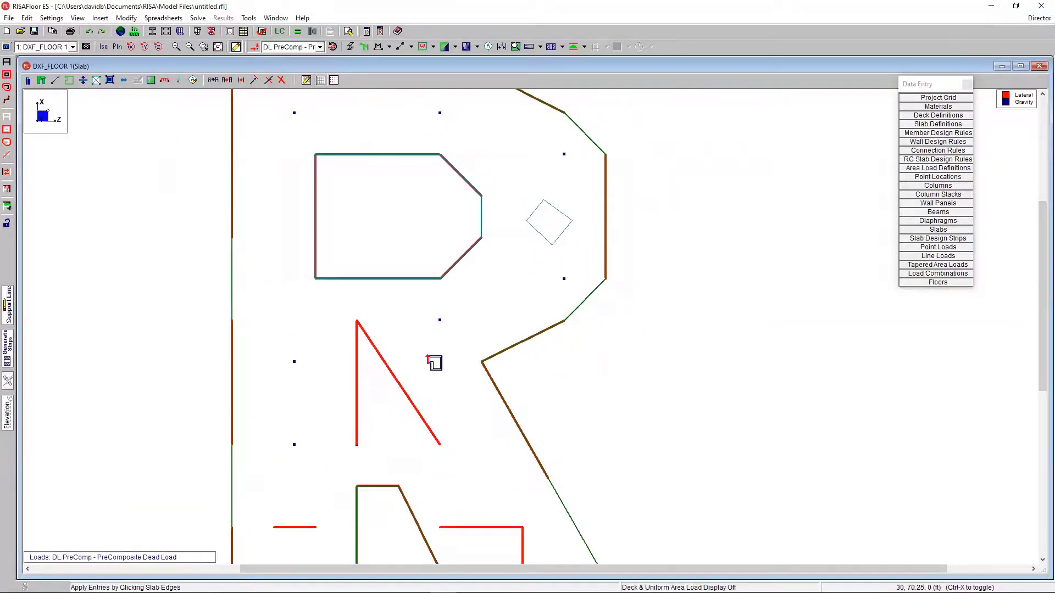
scroll(523, 292, up, 1)
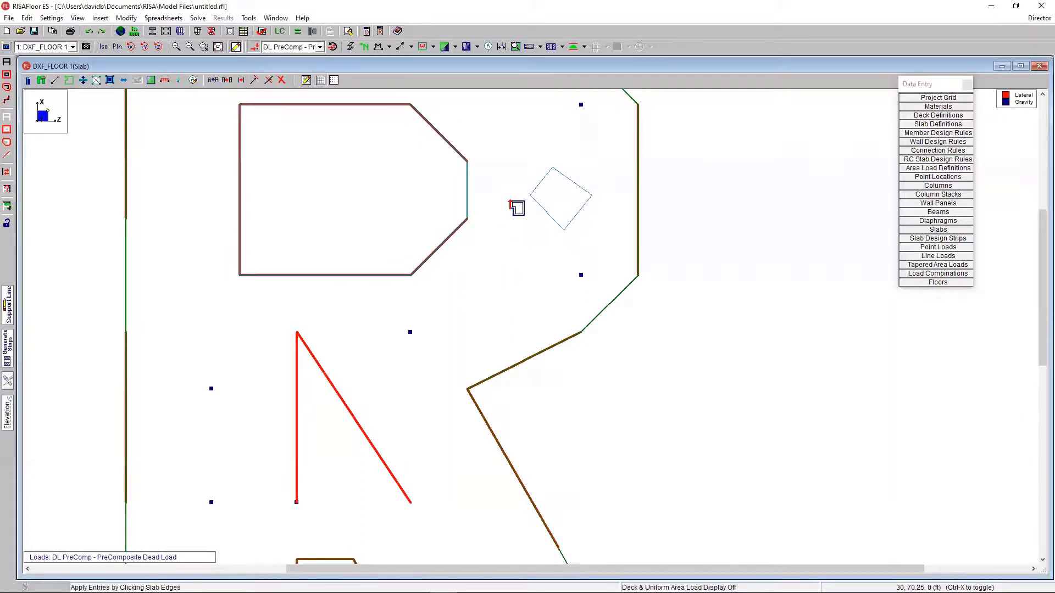
middle_drag(517, 207, 516, 233)
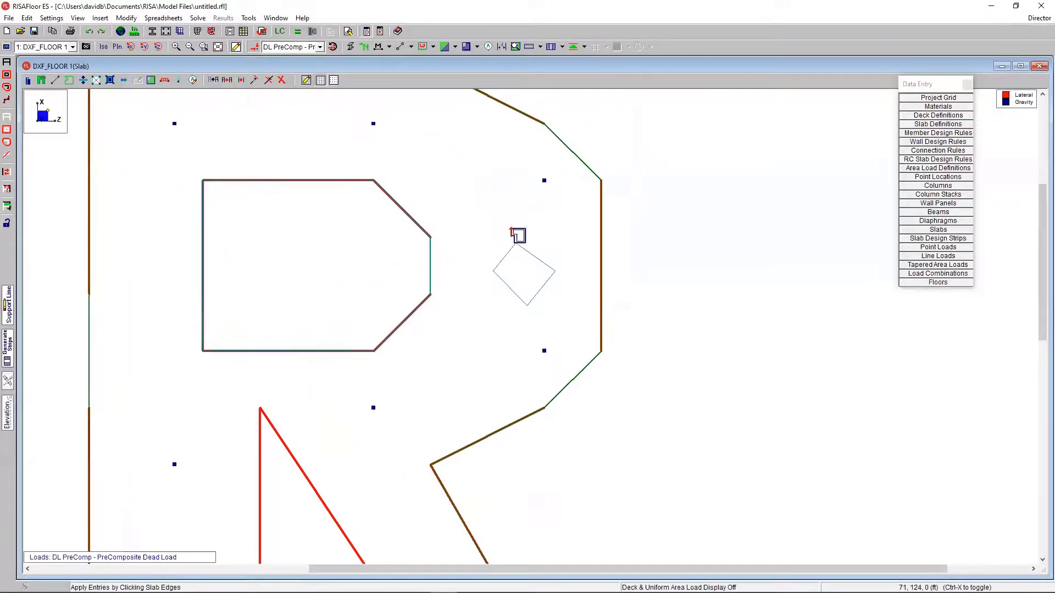
click(492, 272)
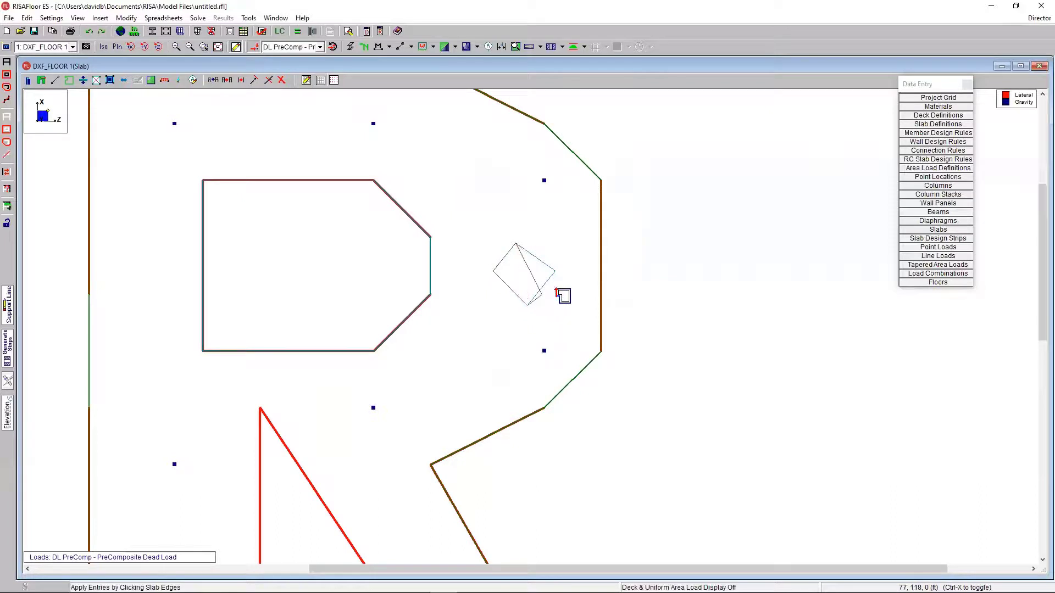
click(517, 246)
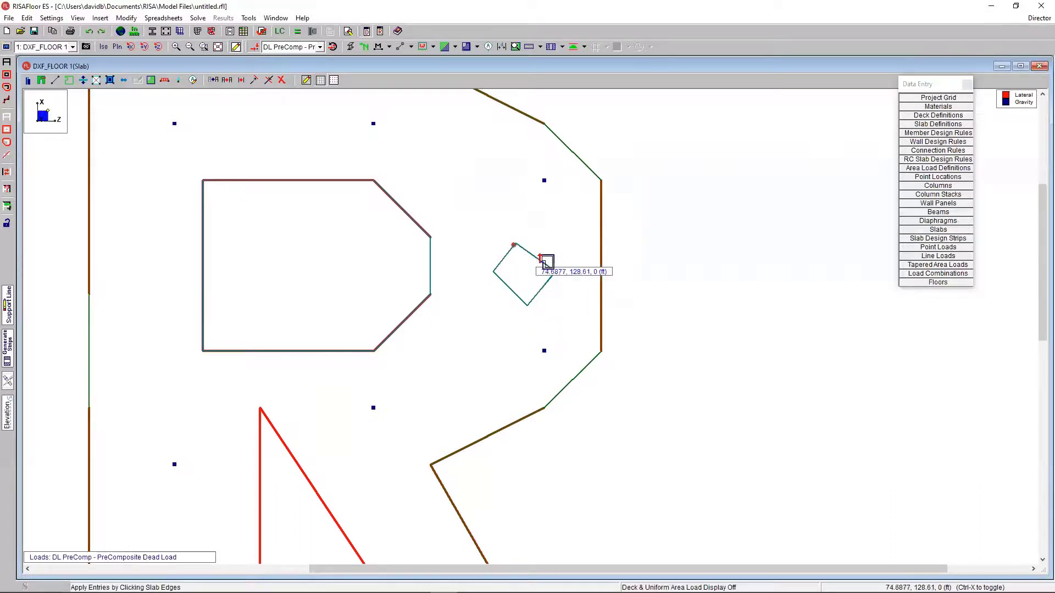
scroll(544, 262, down, 4)
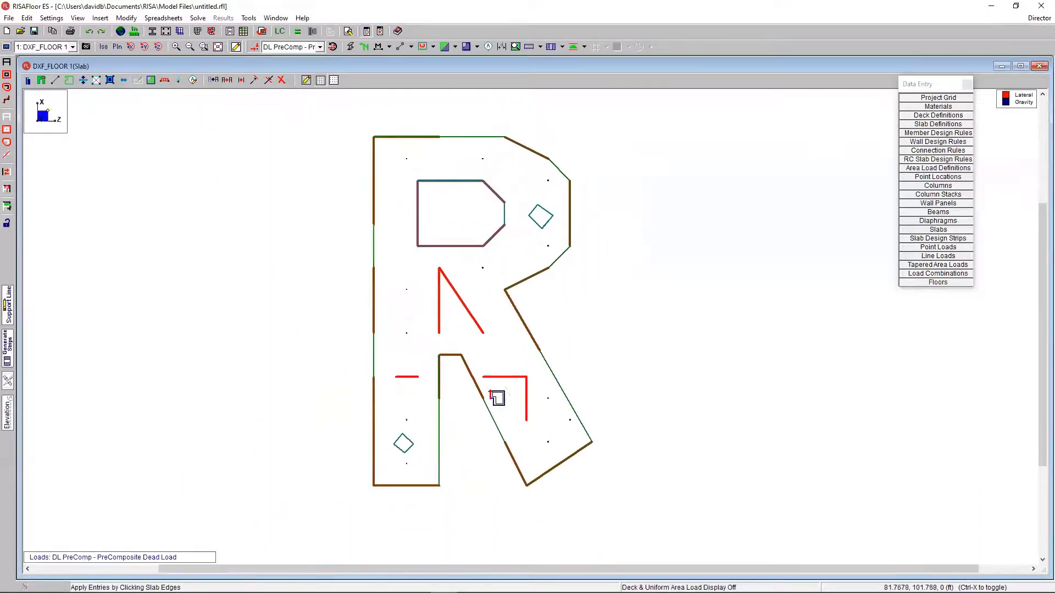
right_click(482, 421)
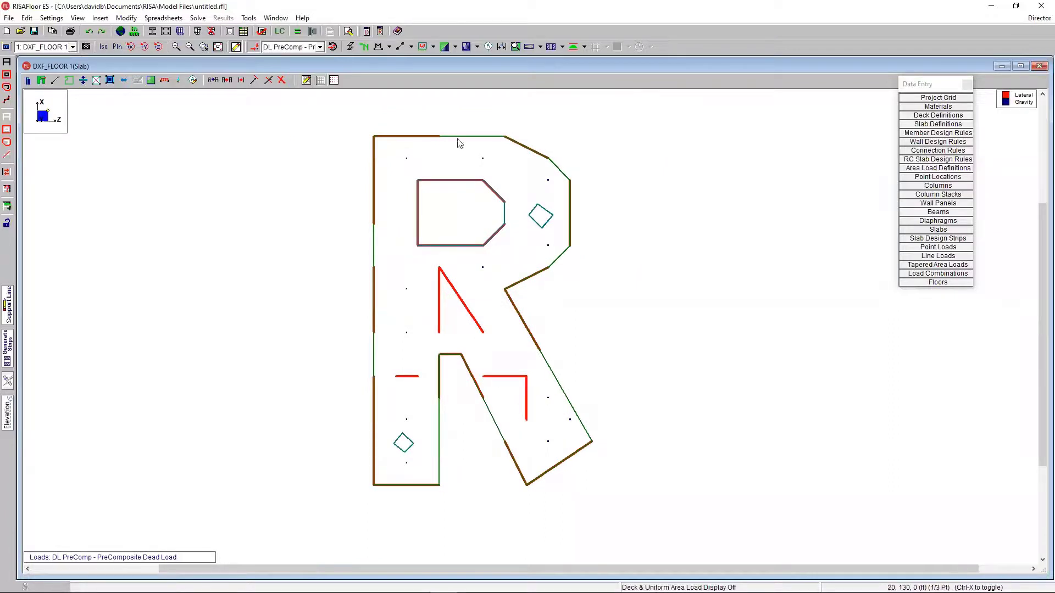
Solve the R-shaped floor and acknowledge the column section size warning.
middle_drag(505, 292, 484, 315)
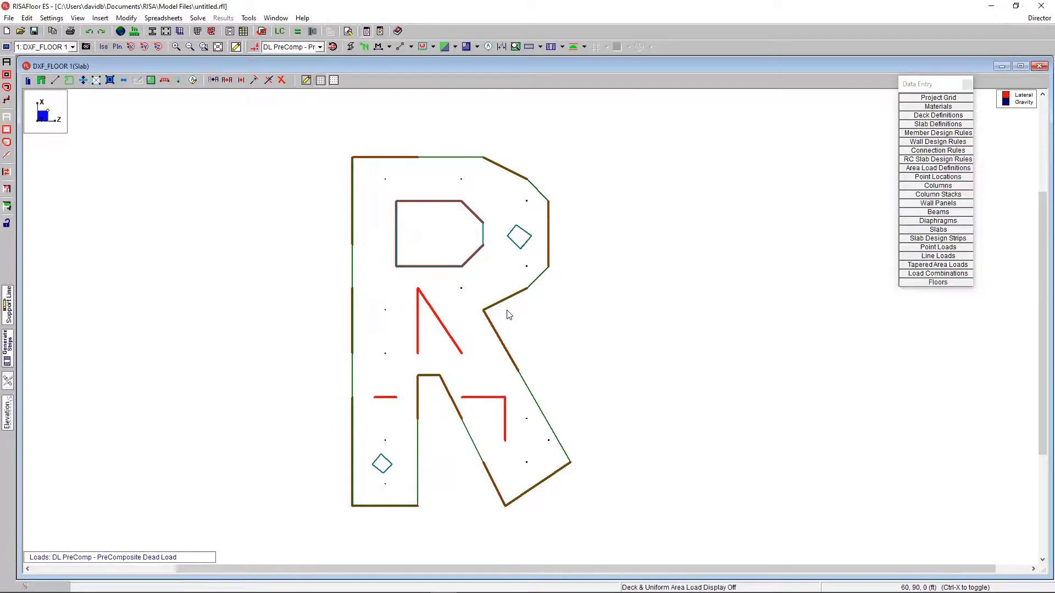
middle_drag(520, 304, 523, 301)
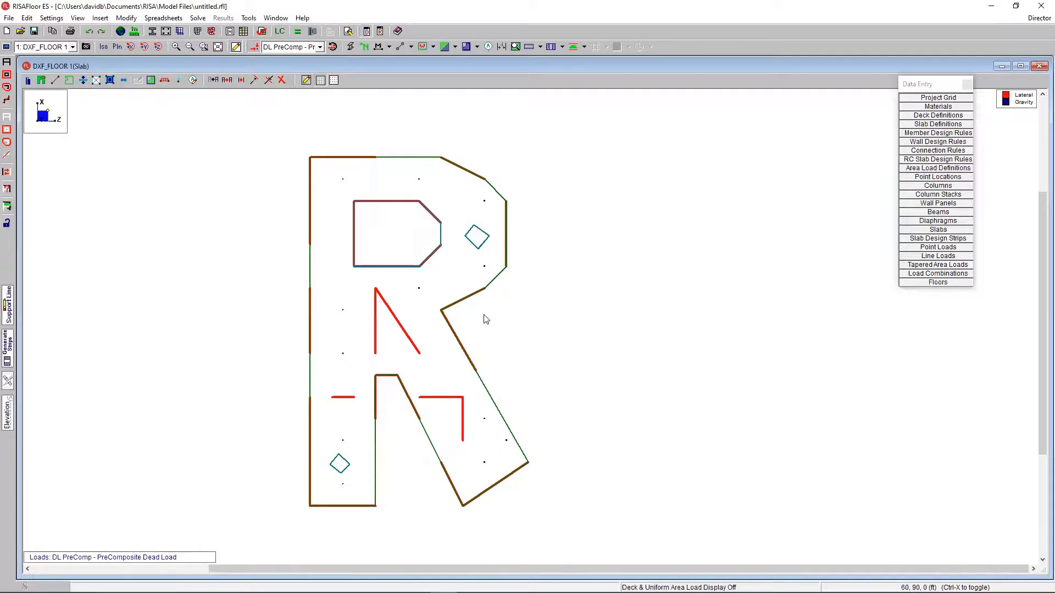
middle_drag(486, 319, 504, 317)
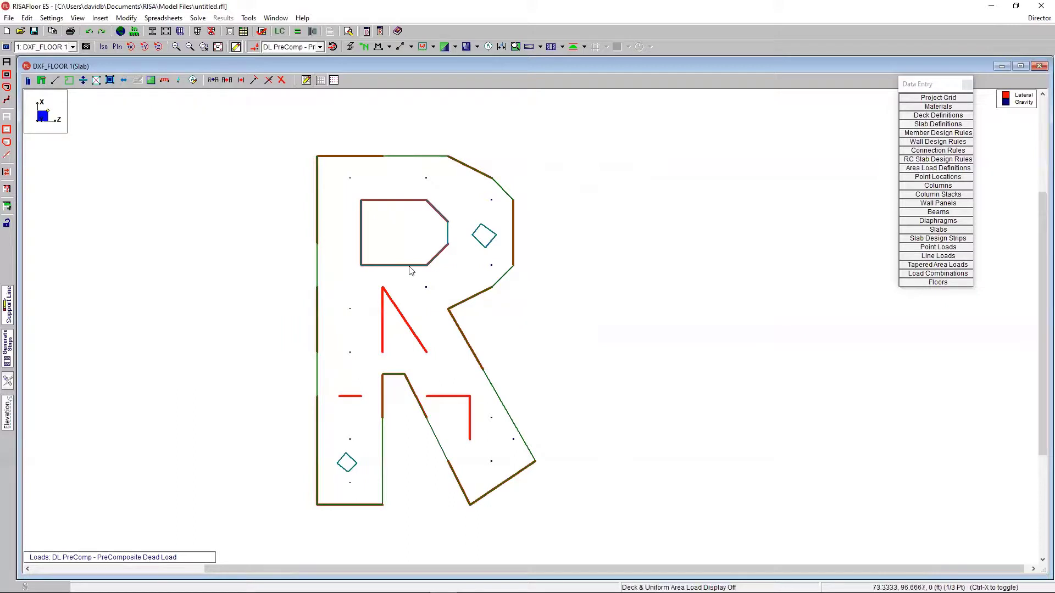
middle_drag(410, 269, 387, 255)
click(297, 31)
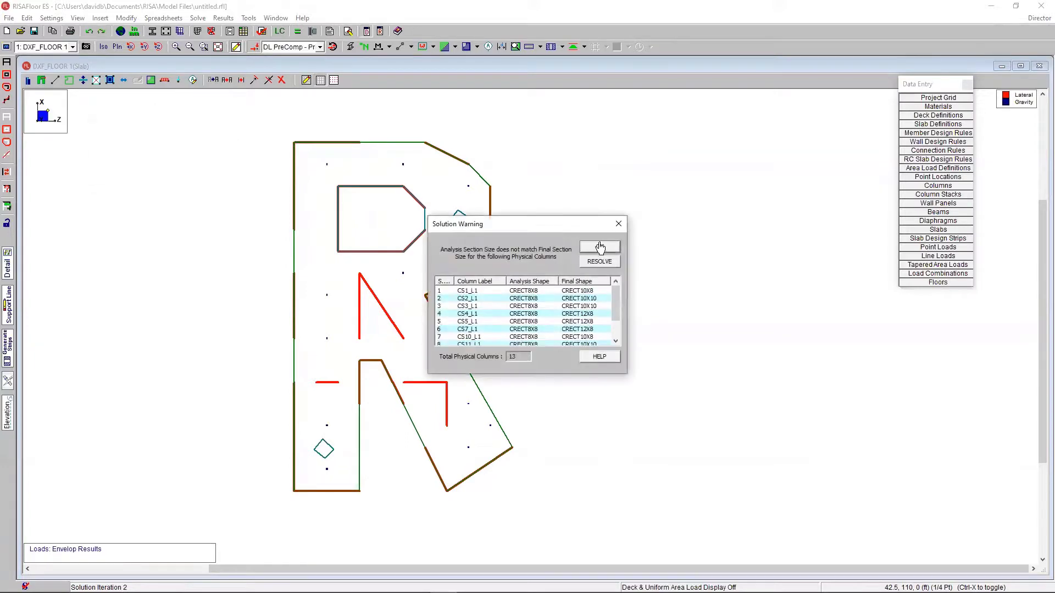
click(600, 246)
click(708, 346)
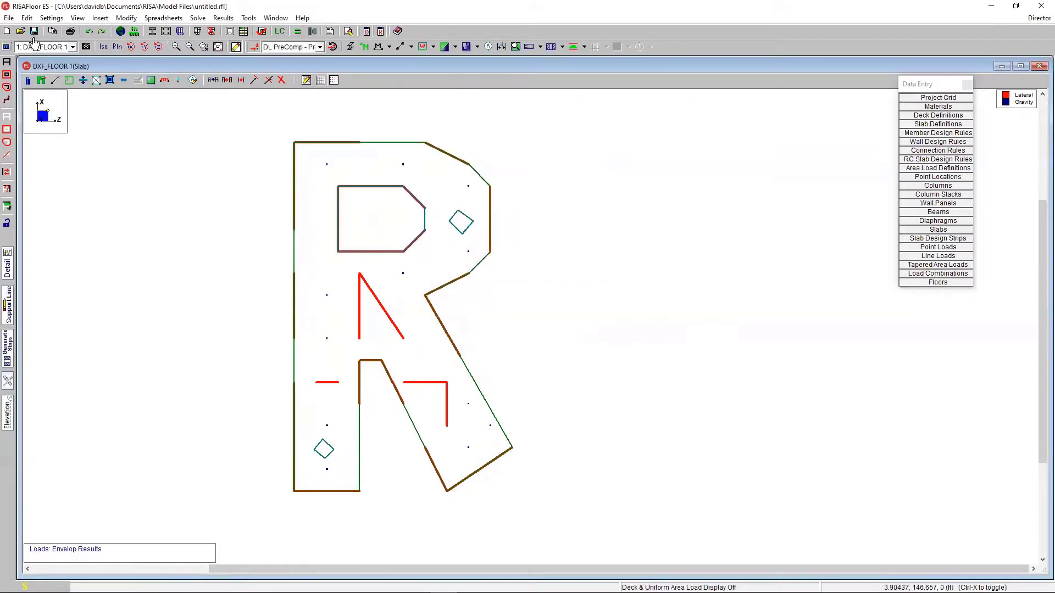
Plot slabs as Color Fill with Contours colour basis showing MZ.
click(7, 47)
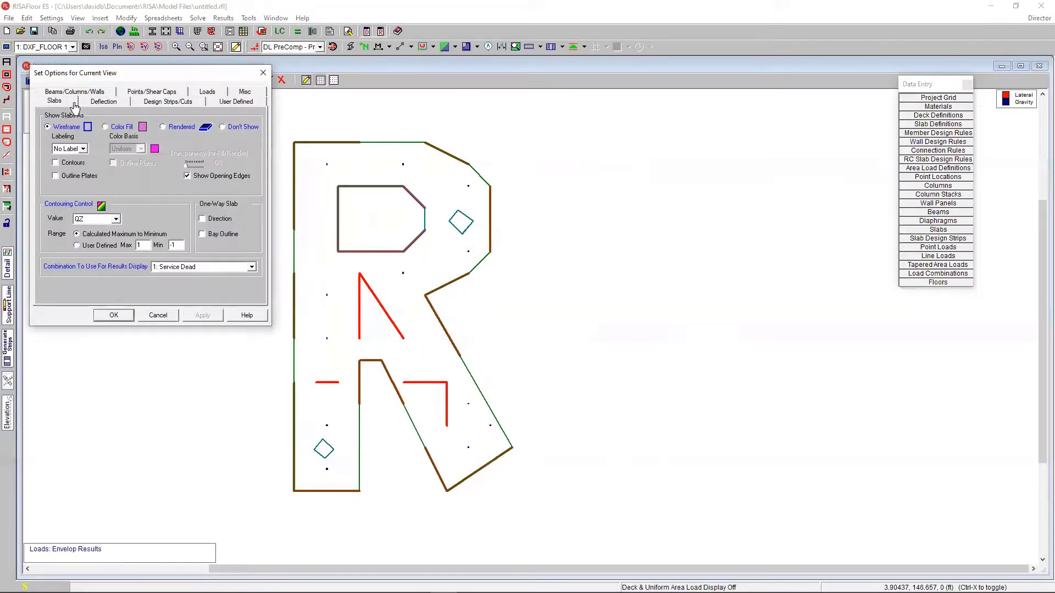
click(105, 127)
click(141, 149)
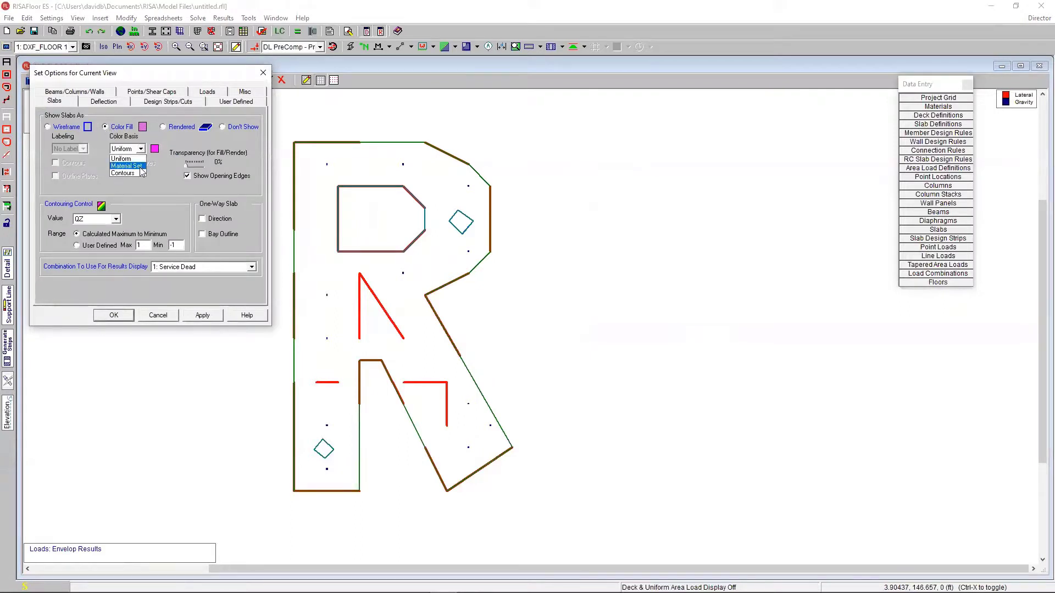
click(141, 172)
click(100, 220)
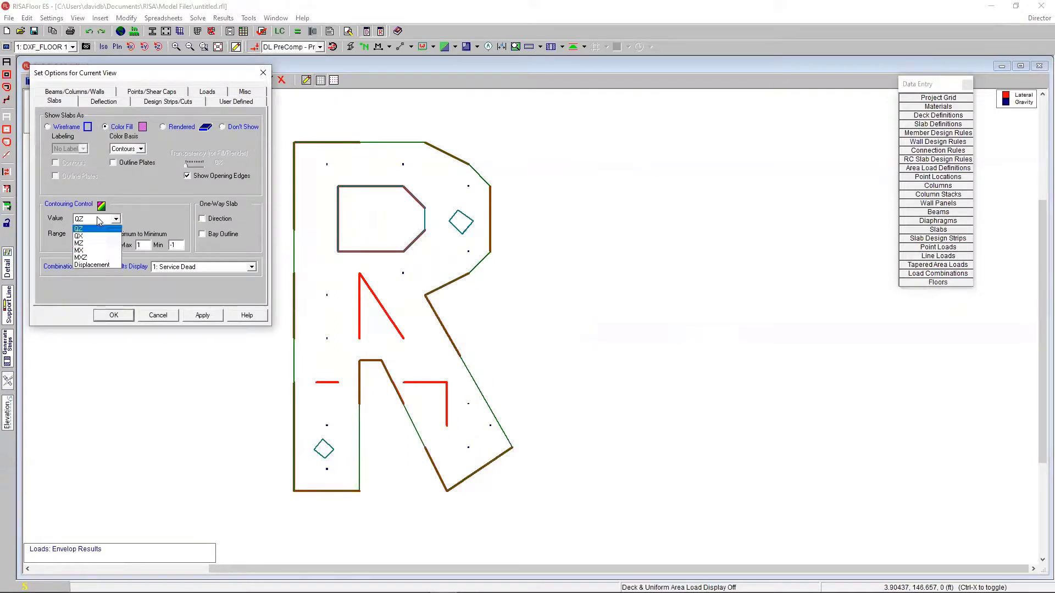
click(98, 247)
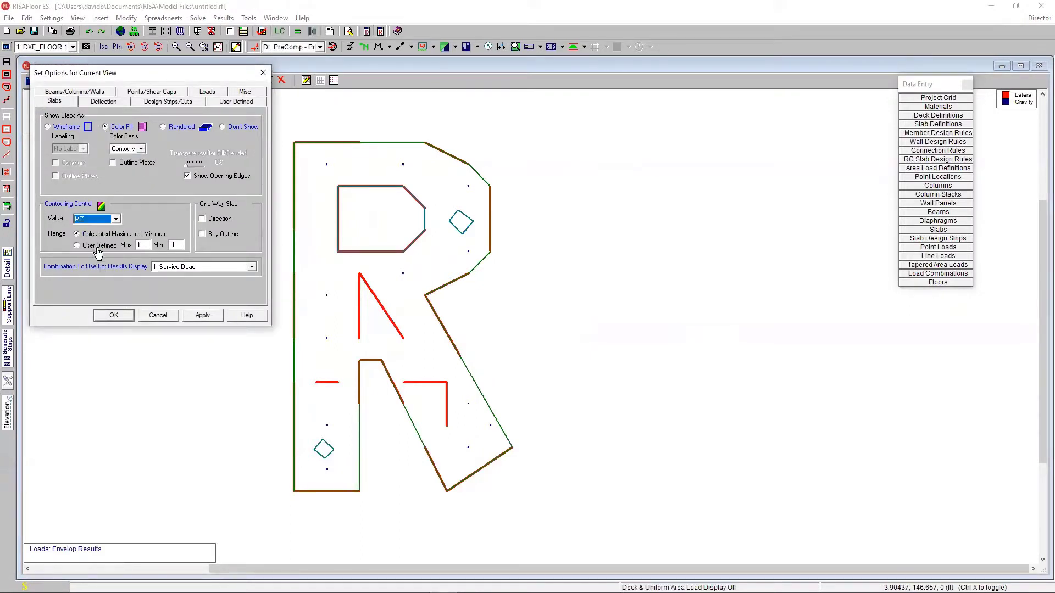
click(202, 316)
click(113, 316)
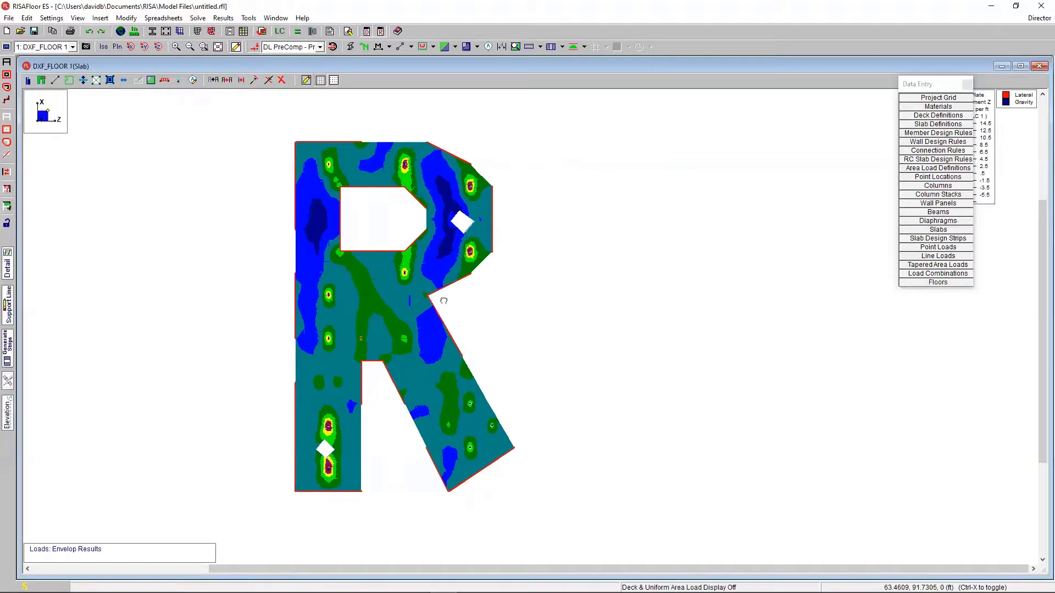
middle_drag(438, 299, 445, 304)
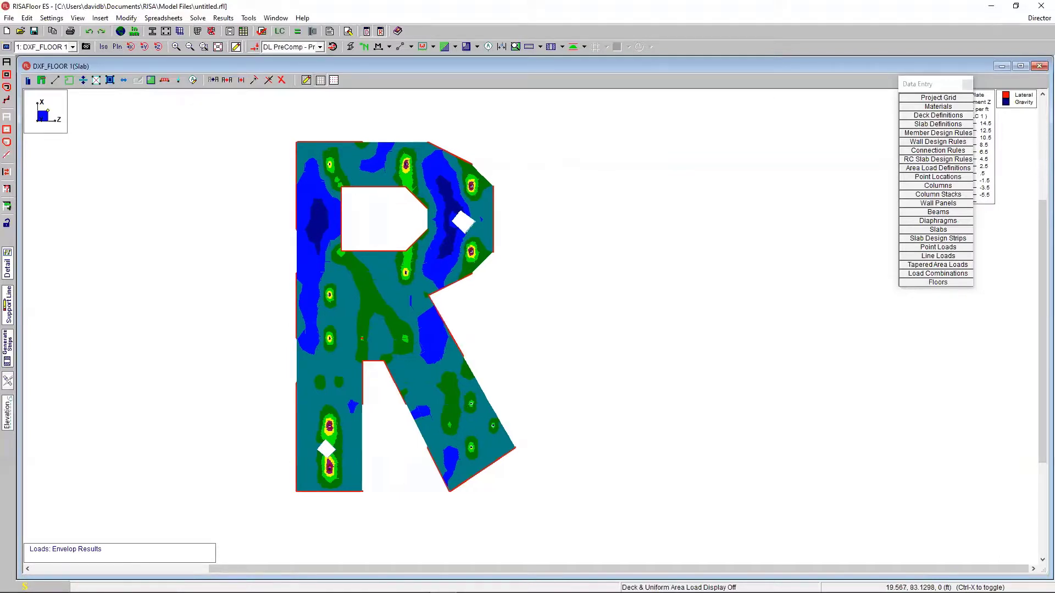